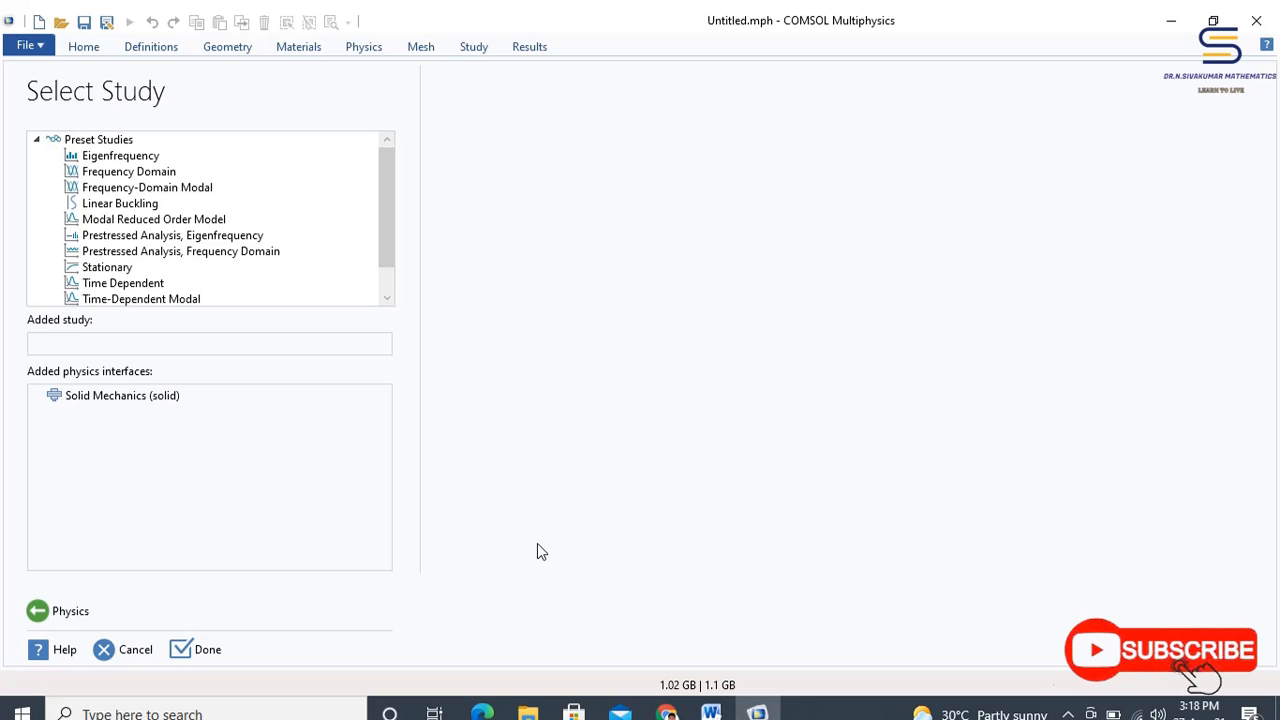
Finish the model setup with a Stationary study, saving the changes to the untitled model as wrench12
{"action": "left_click", "coordinate": [126, 270]}
{"action": "left_click", "coordinate": [200, 649]}
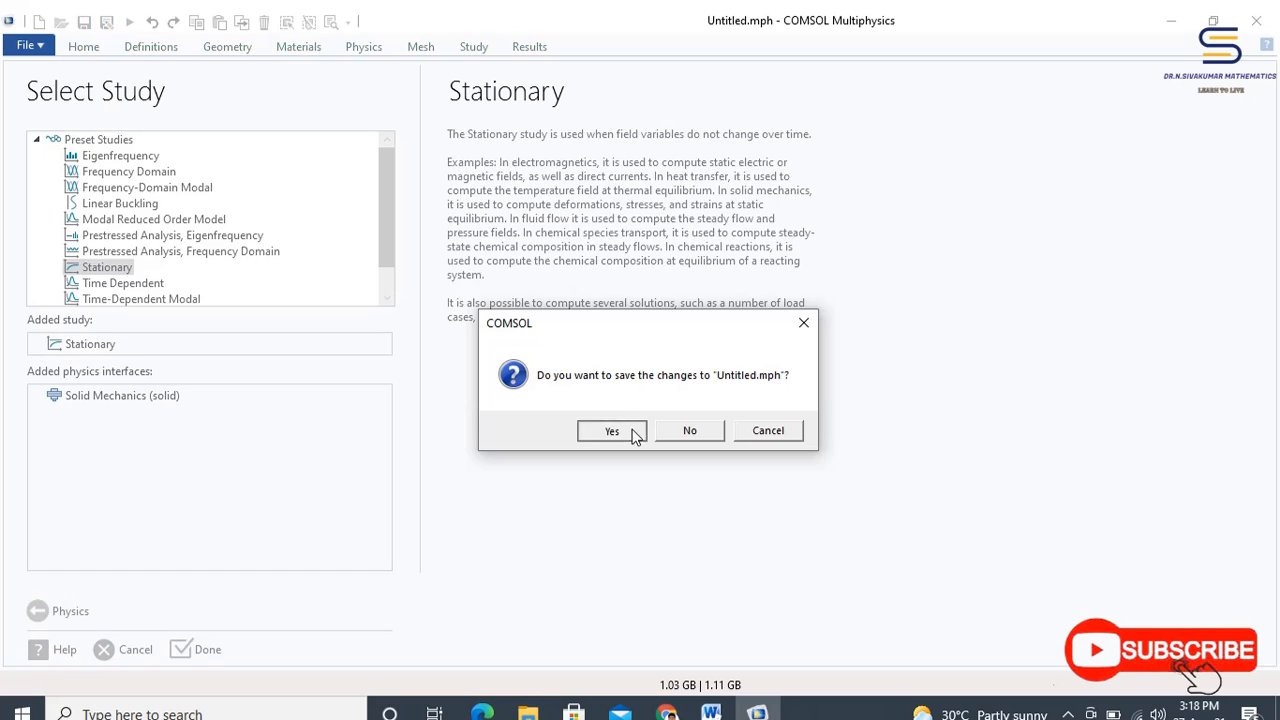
{"action": "left_click", "coordinate": [628, 435]}
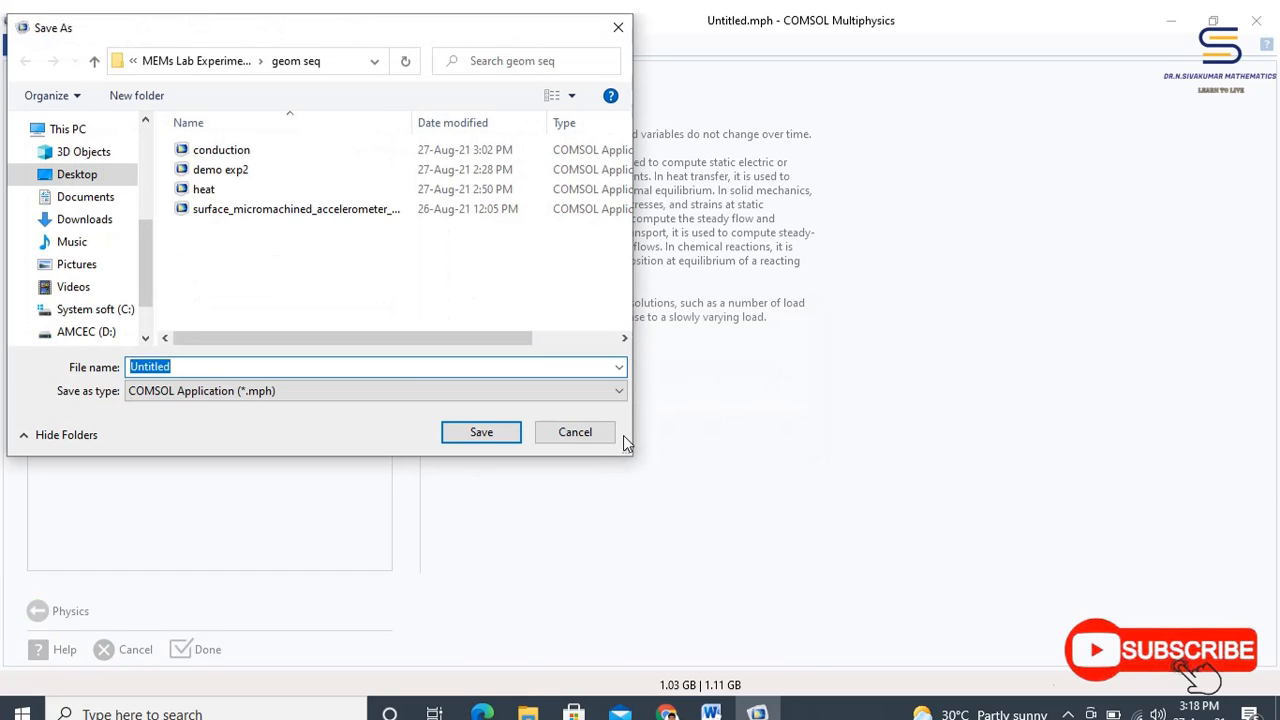
{"action": "type", "text": "wren"}
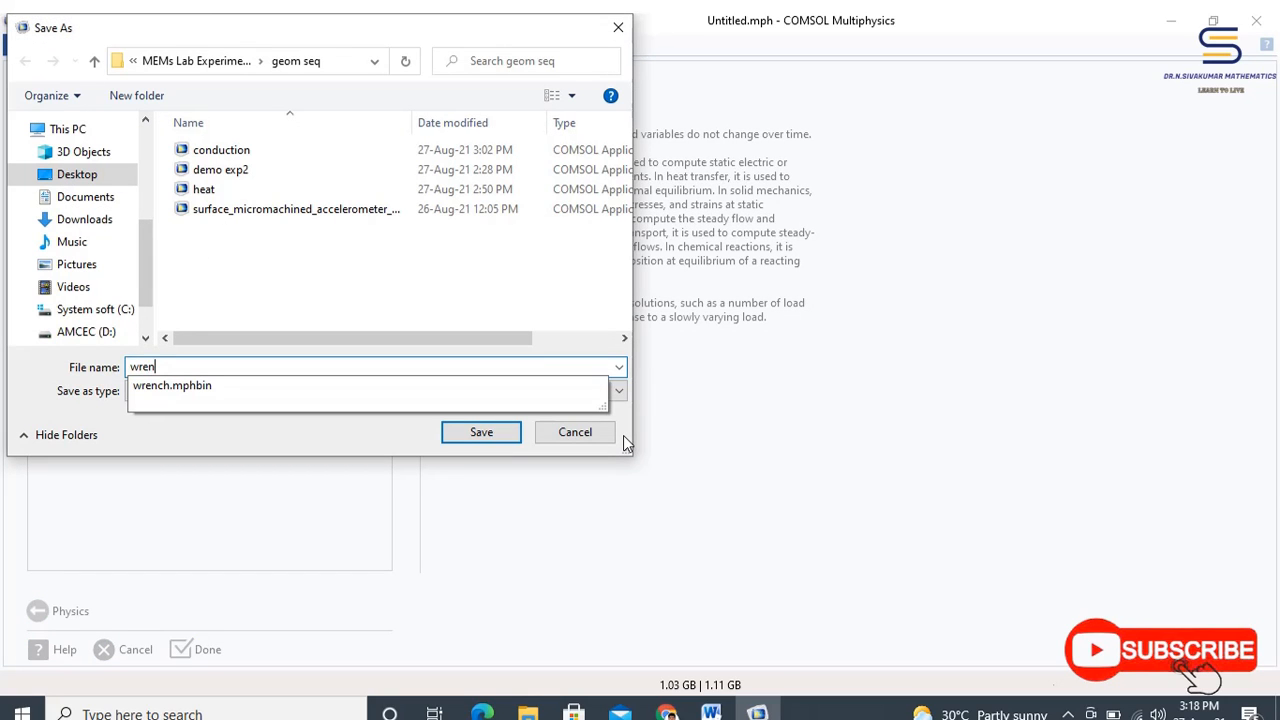
{"action": "type", "text": "ch"}
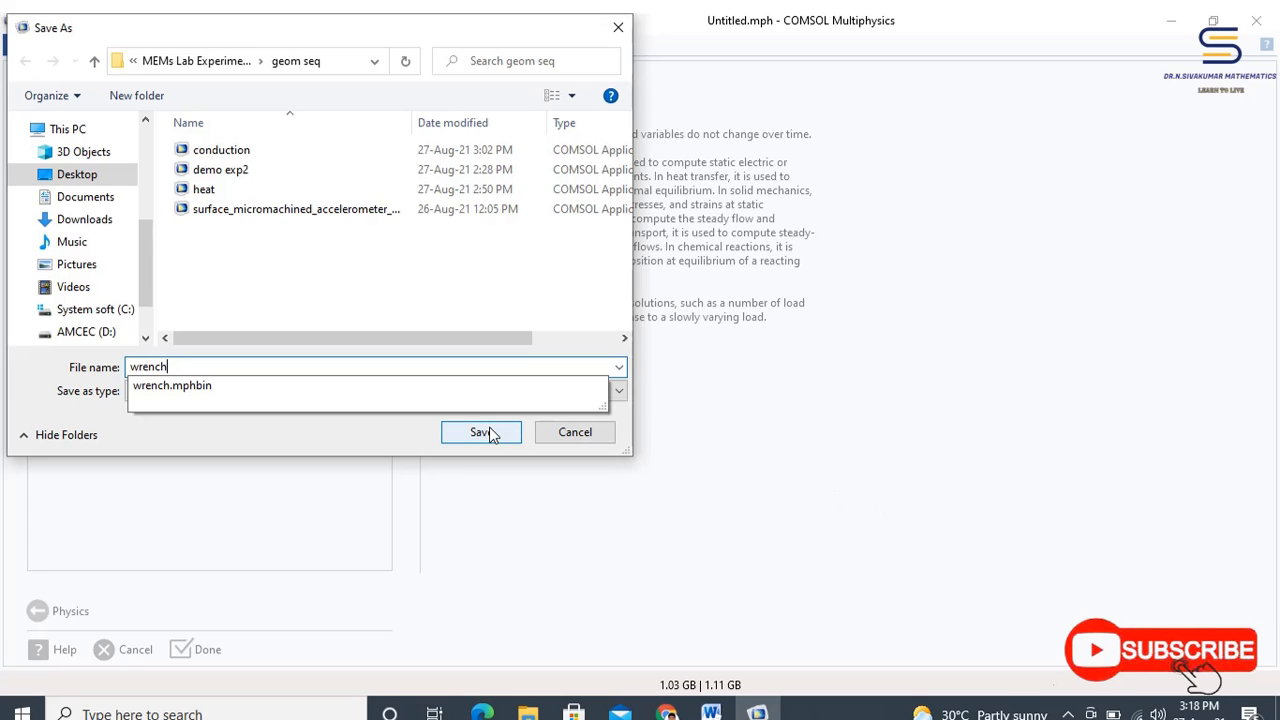
{"action": "type", "text": "12"}
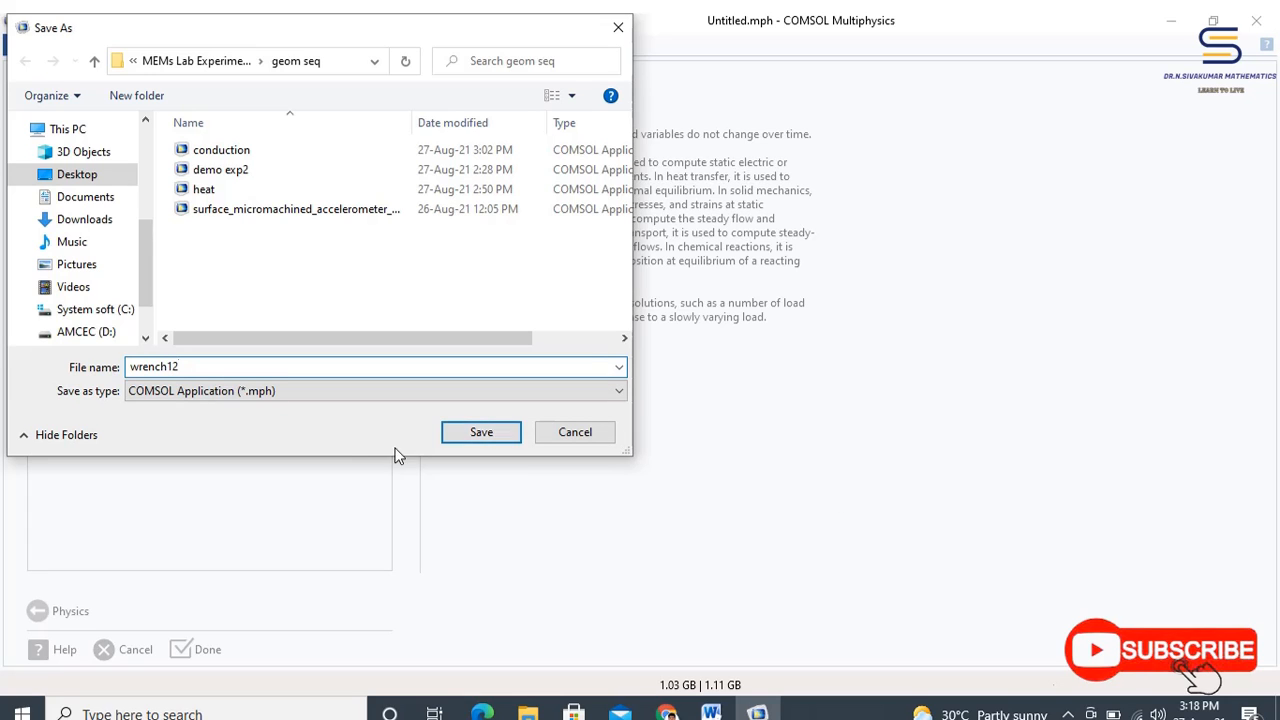
{"action": "left_click", "coordinate": [502, 433]}
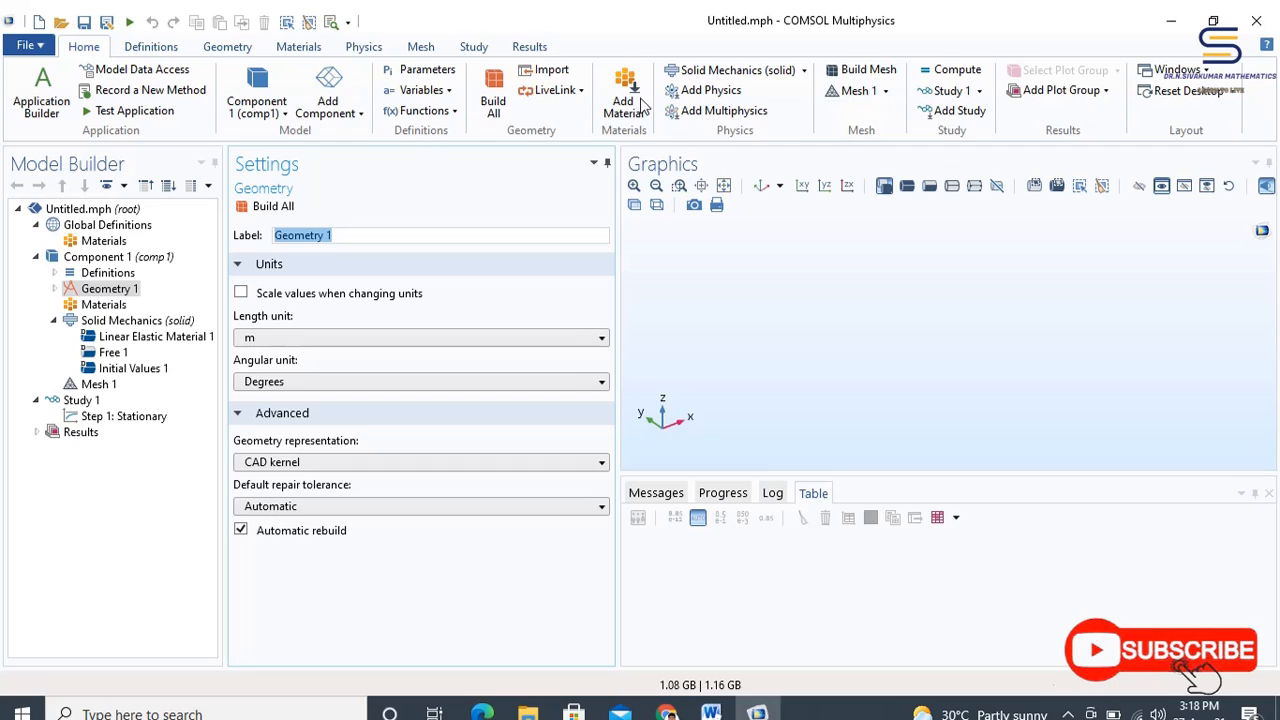
Import the geometry file wrench.mphbin from the geom seq folder and build all objects
{"action": "left_click", "coordinate": [543, 72]}
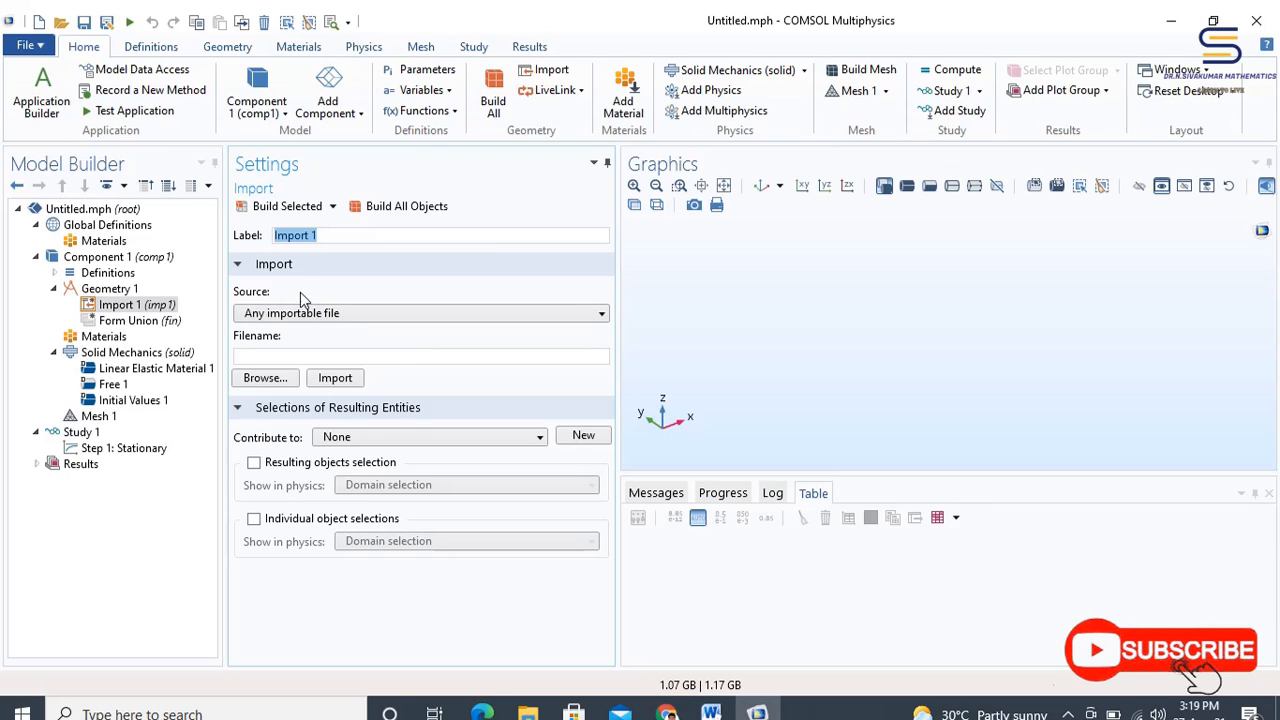
{"action": "left_click", "coordinate": [281, 386]}
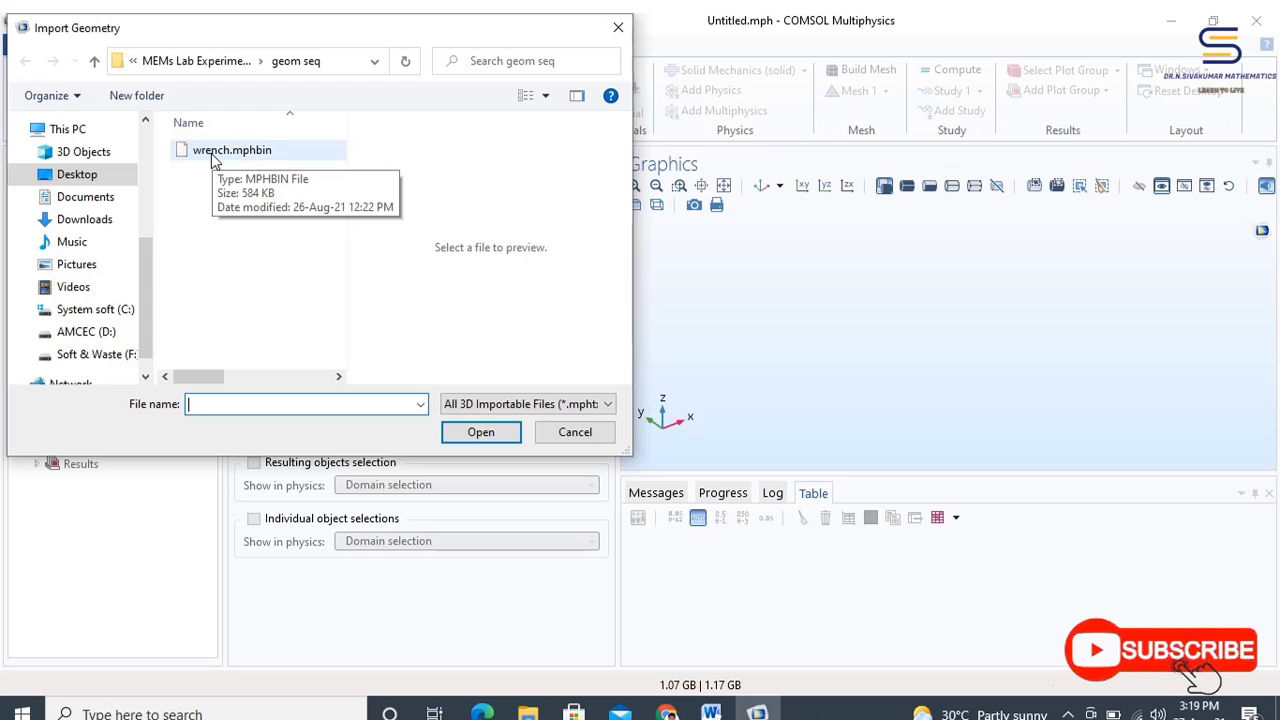
{"action": "double_click", "coordinate": [230, 150]}
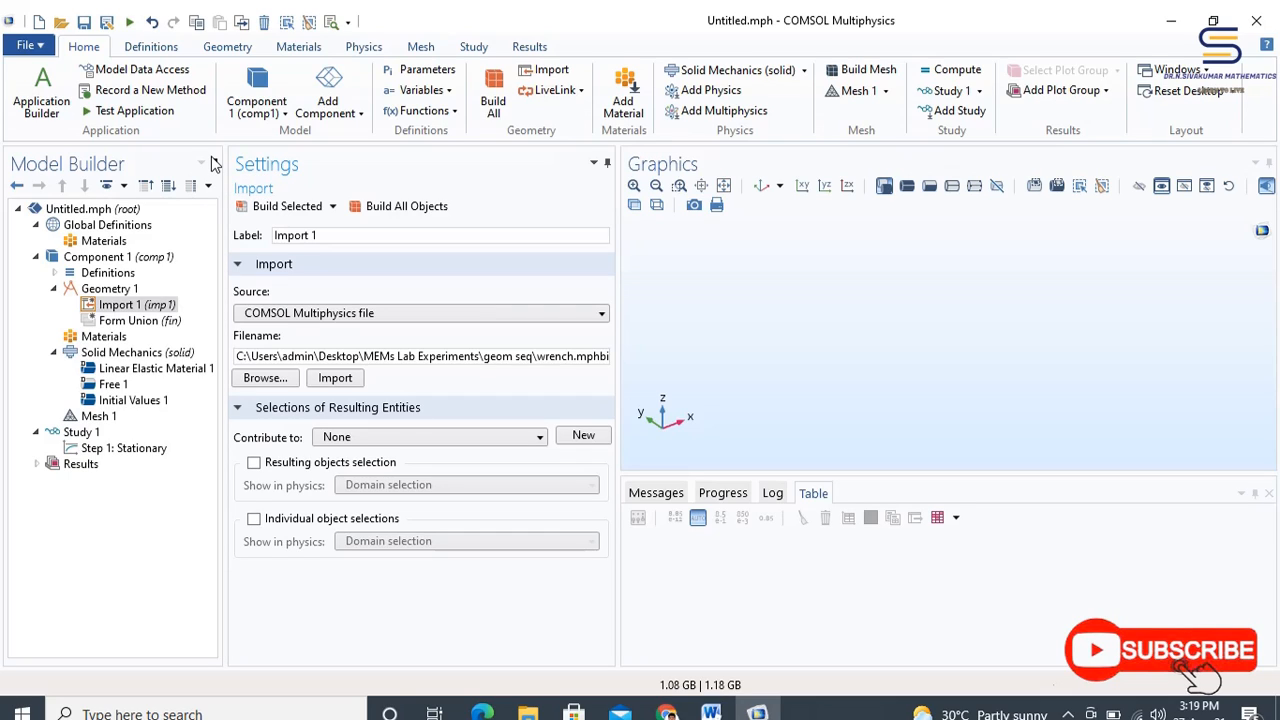
{"action": "left_click", "coordinate": [385, 206]}
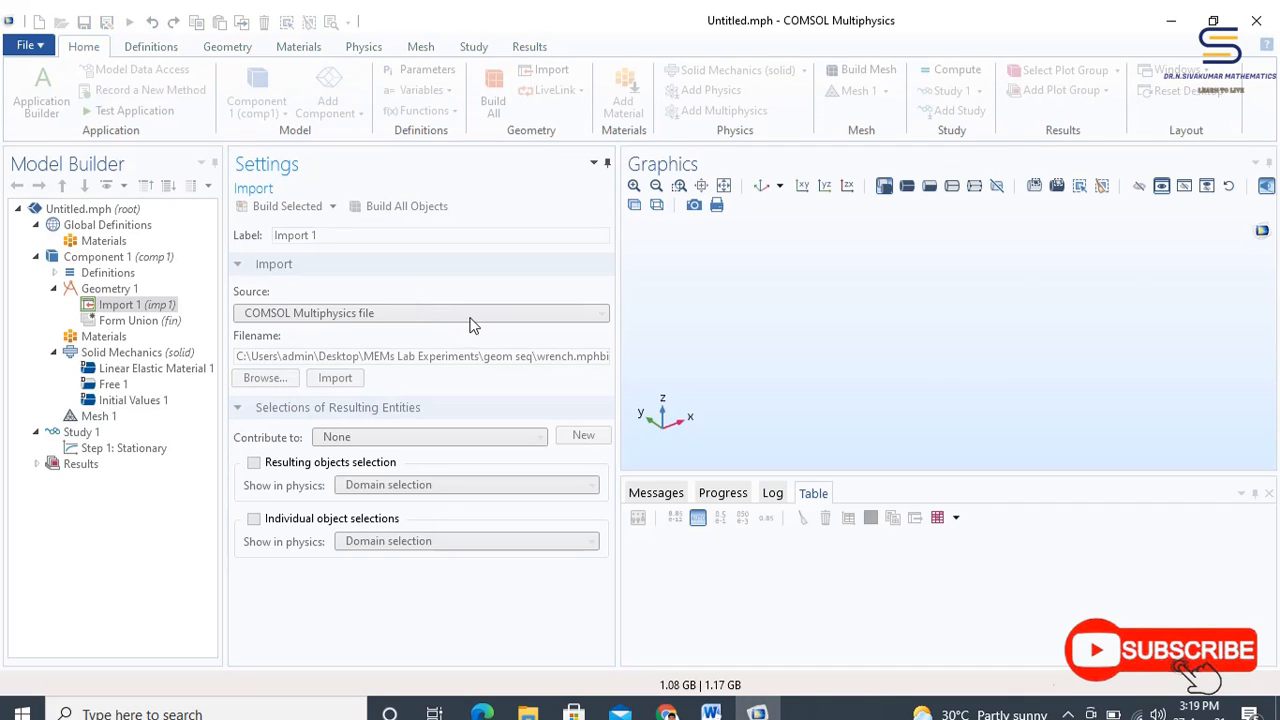
{"action": "left_click", "coordinate": [718, 290]}
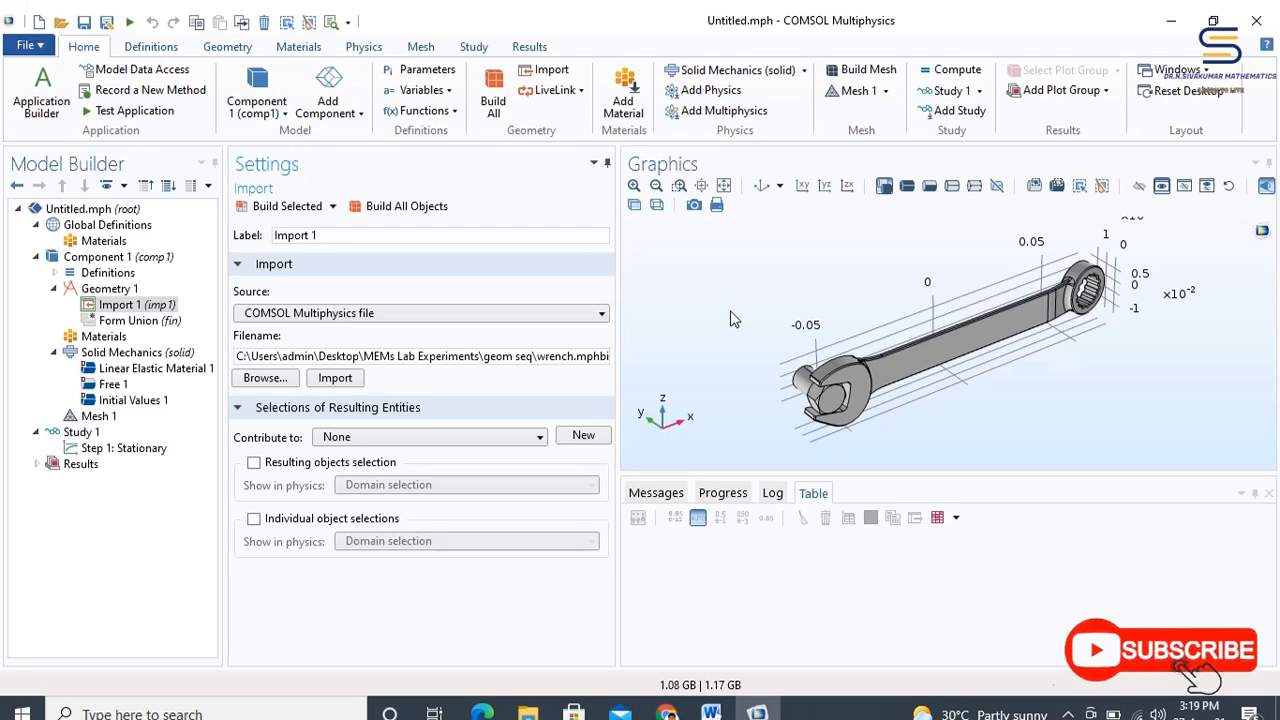
{"action": "left_click", "coordinate": [723, 188]}
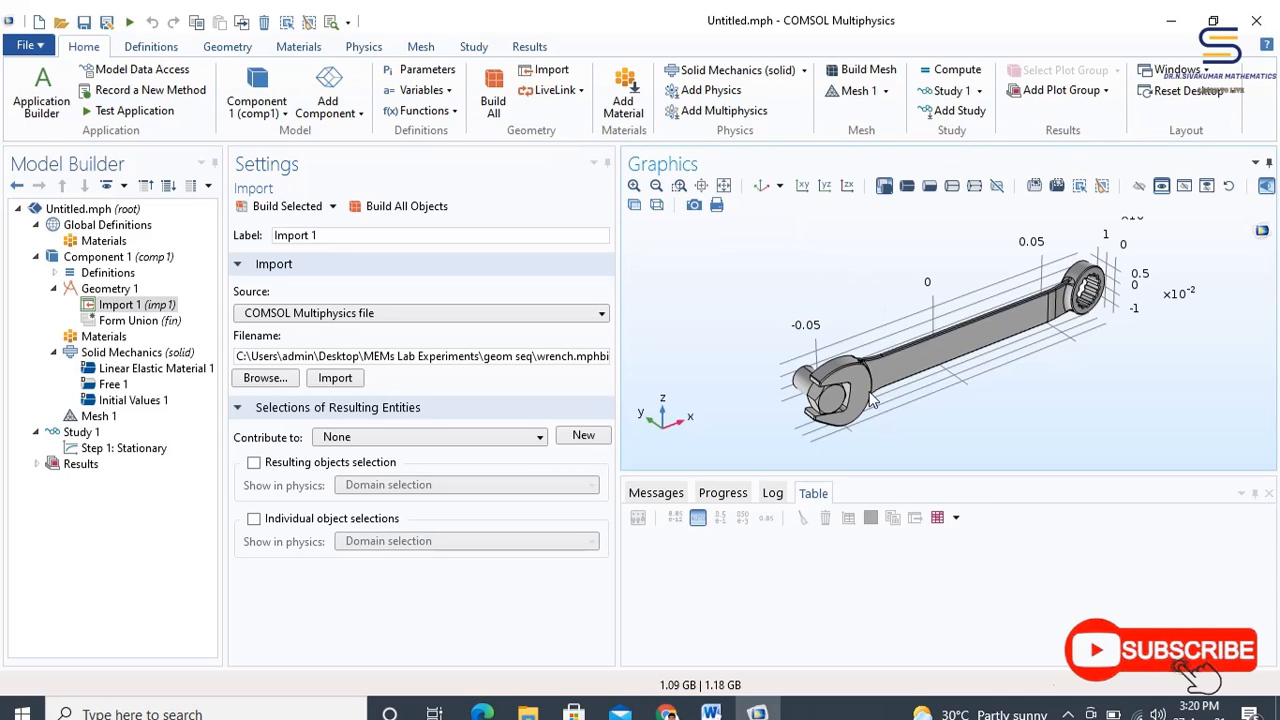
{"action": "left_click_drag", "start_coordinate": [797, 369], "coordinate": [935, 350]}
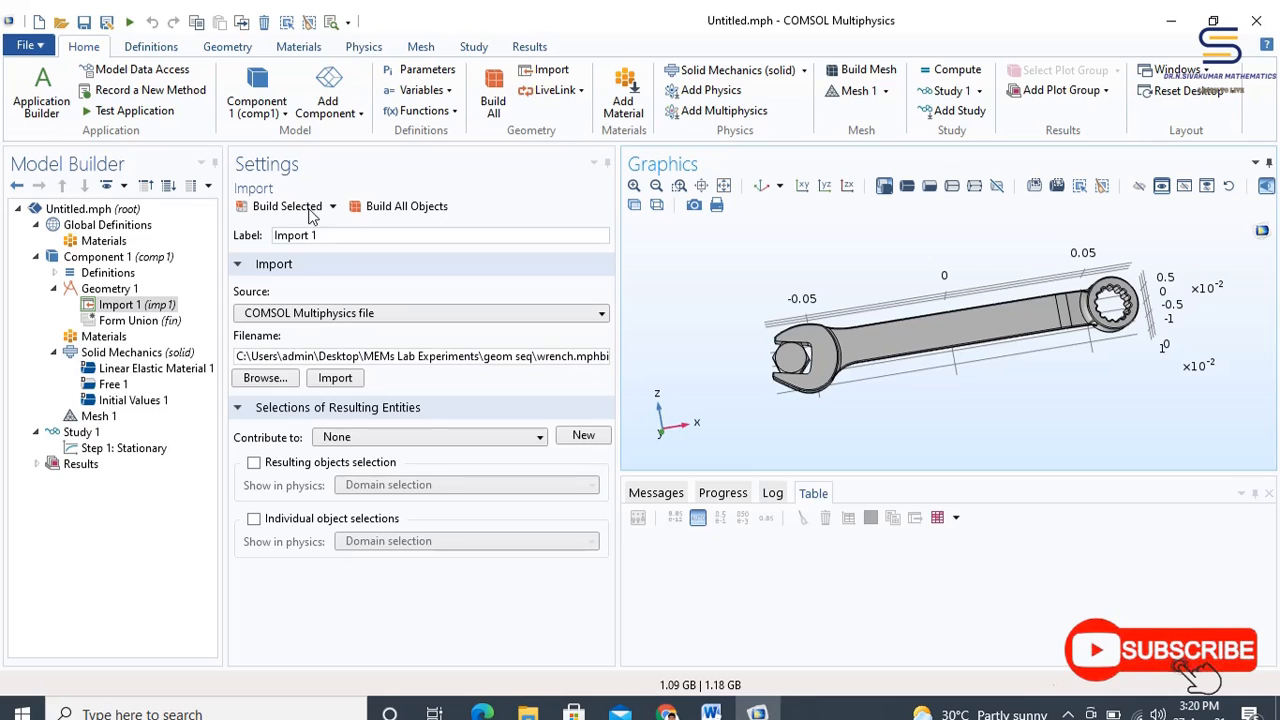
Add the built-in material Structural steel to the wrench component
{"action": "left_click", "coordinate": [297, 48]}
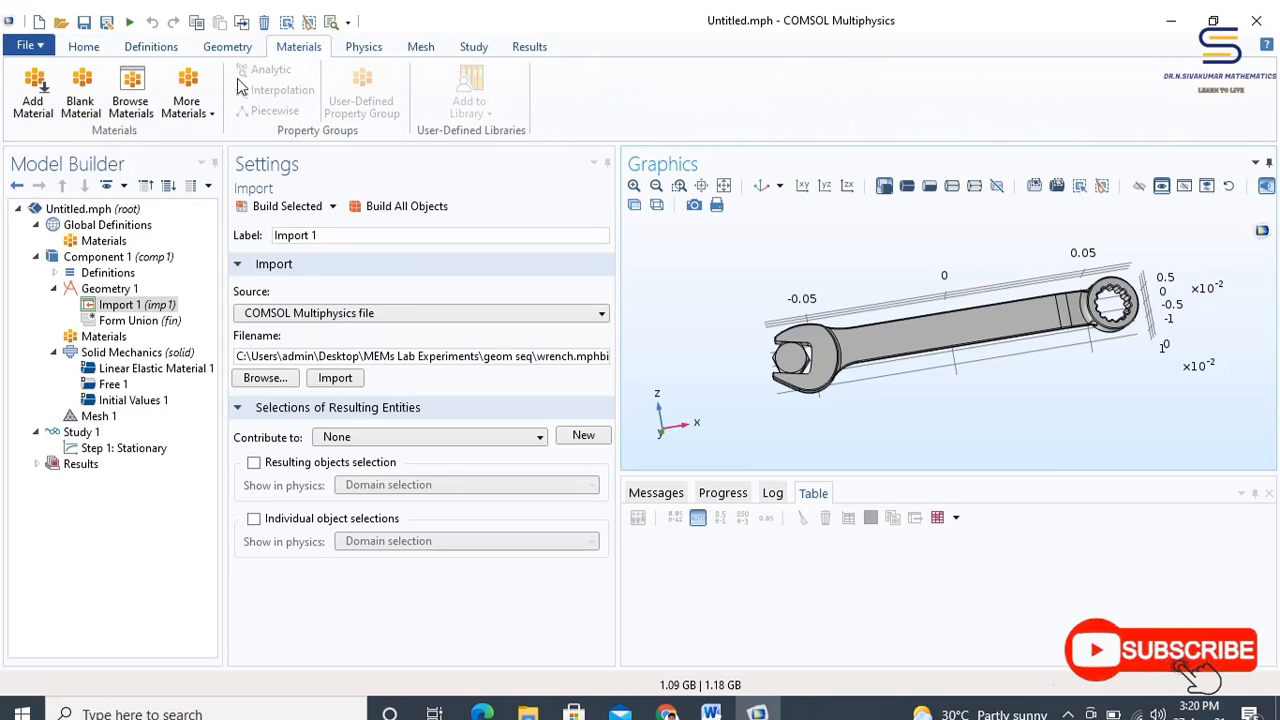
{"action": "left_click", "coordinate": [33, 95]}
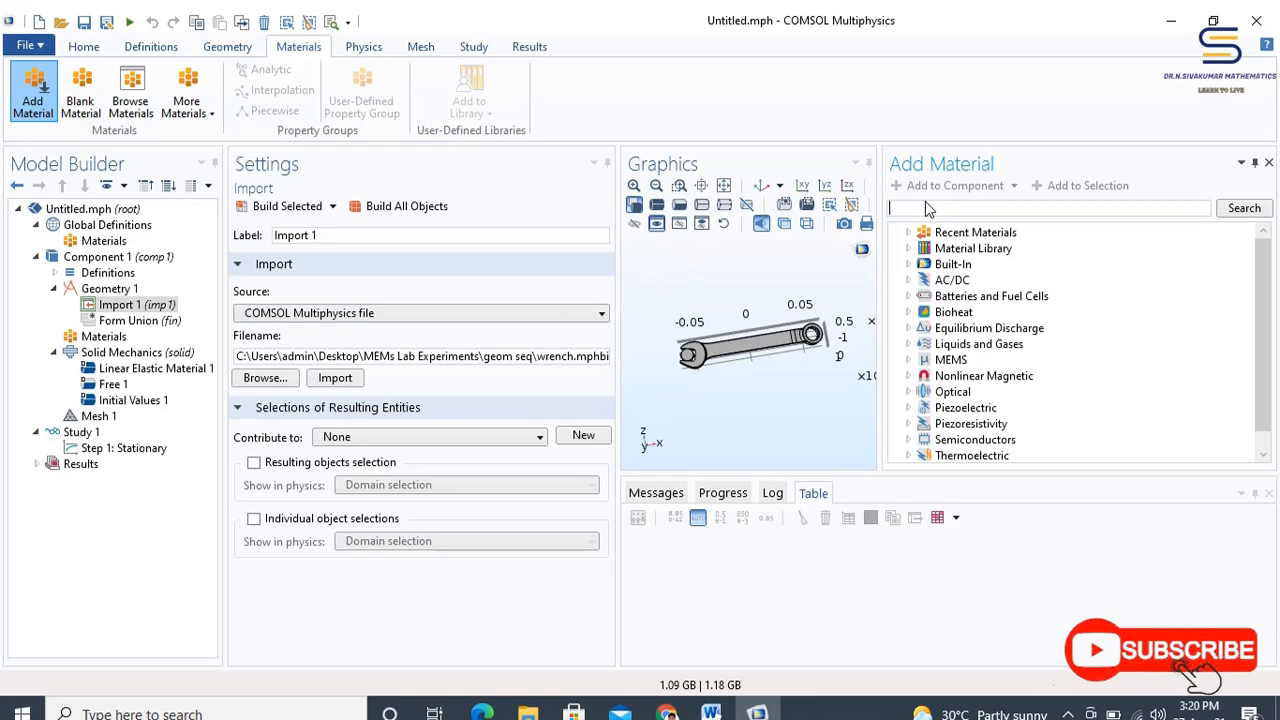
{"action": "left_click", "coordinate": [909, 265]}
{"action": "scroll", "coordinate": [936, 338], "scroll_direction": "down", "scroll_amount": 5}
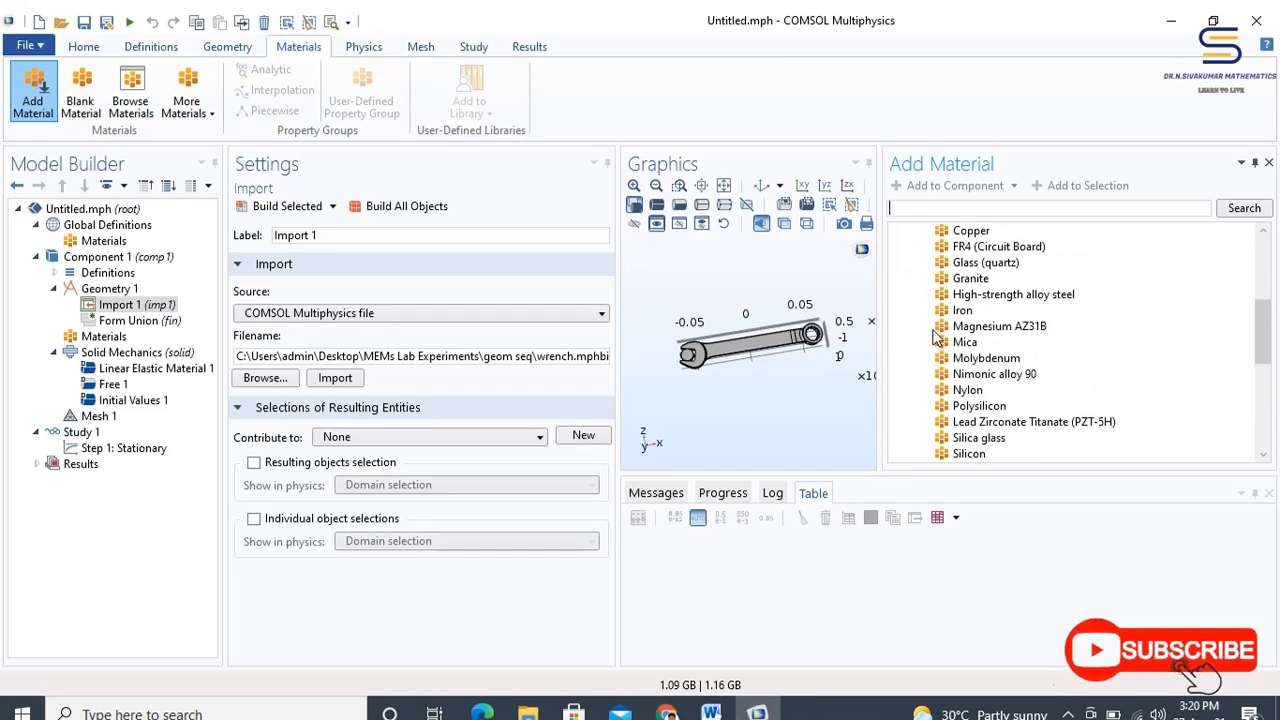
{"action": "scroll", "coordinate": [936, 338], "scroll_direction": "down", "scroll_amount": 4}
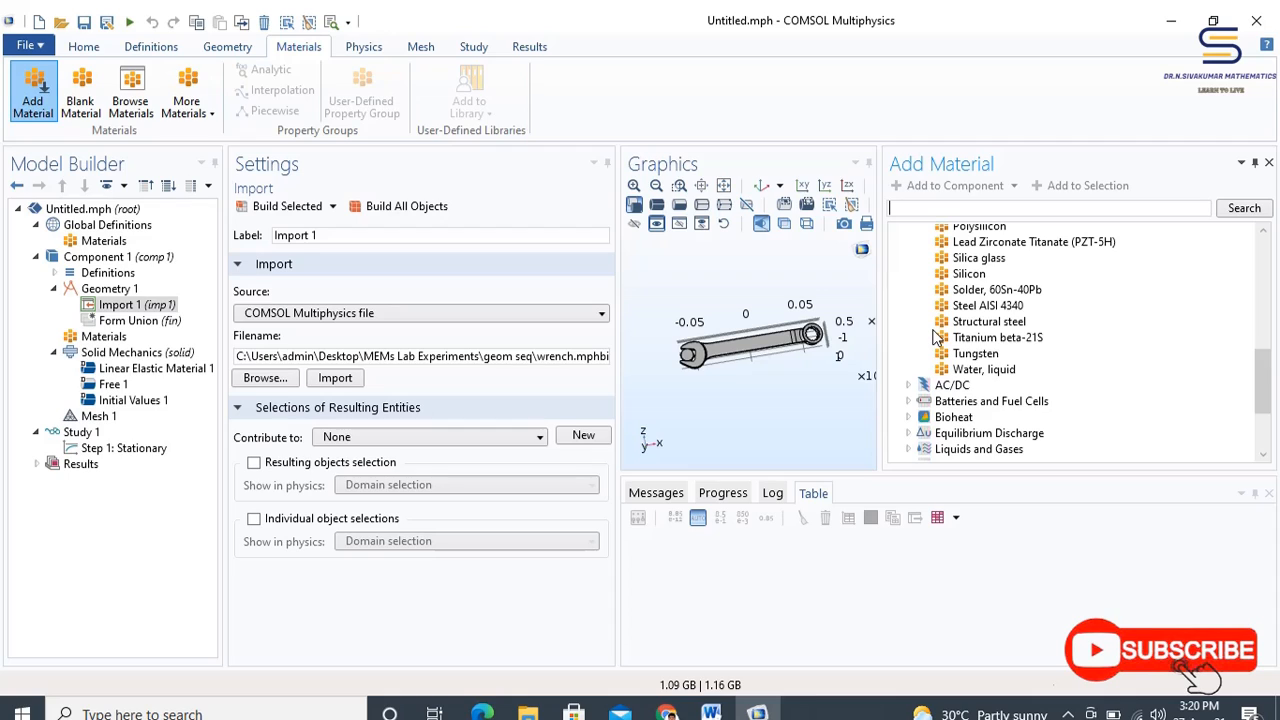
{"action": "left_click", "coordinate": [990, 321]}
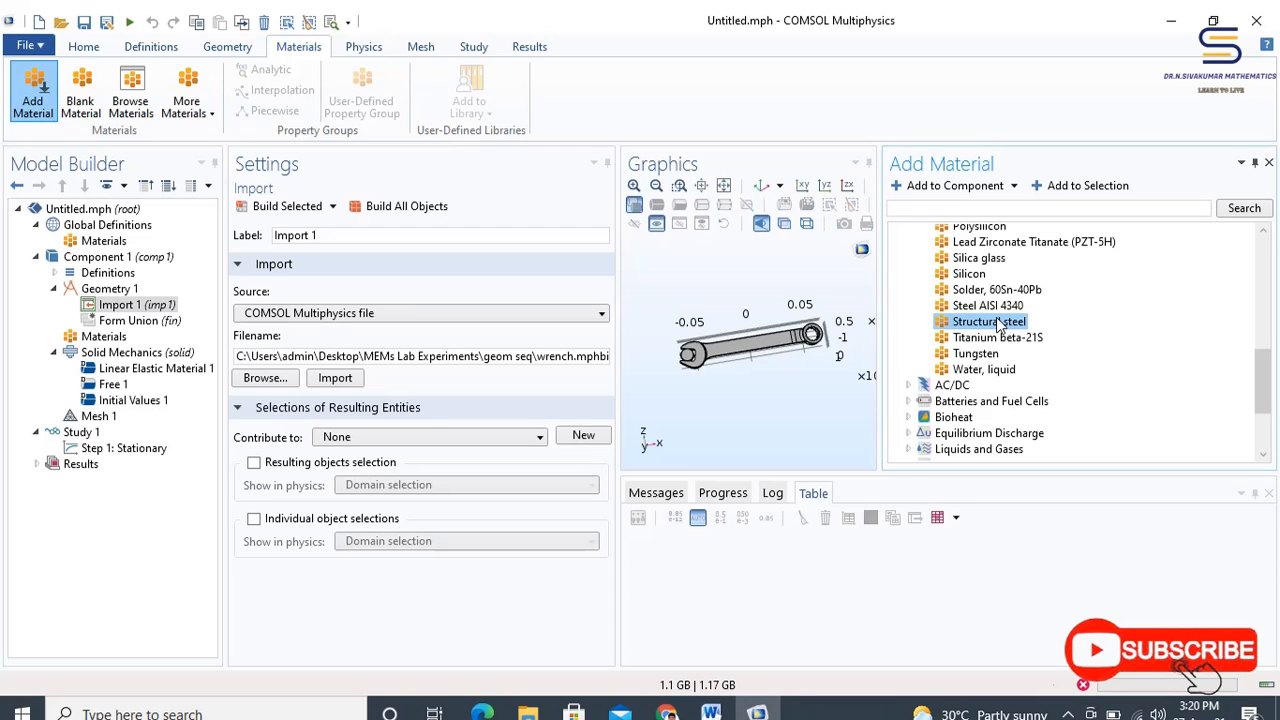
{"action": "double_click", "coordinate": [990, 321]}
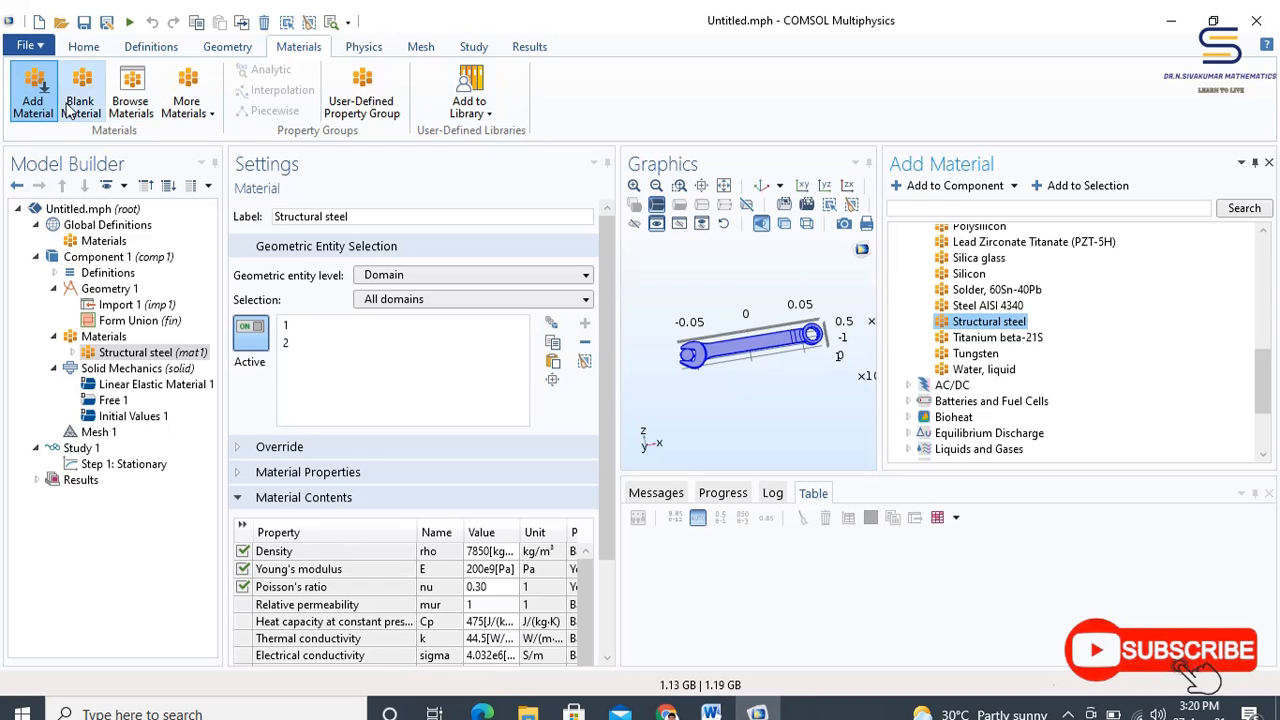
{"action": "left_click", "coordinate": [36, 106]}
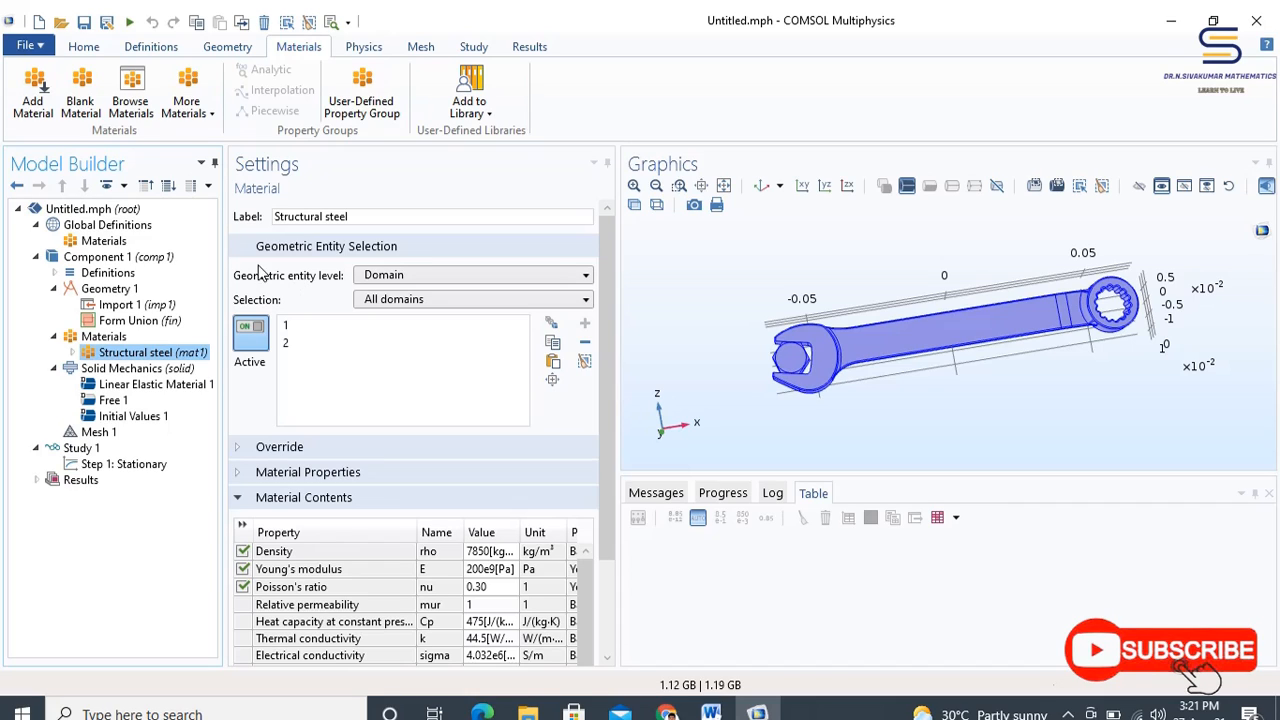
Define a global parameter F with the expression 150 [N] and the description Applied Load
{"action": "left_click", "coordinate": [95, 227]}
{"action": "right_click", "coordinate": [95, 228]}
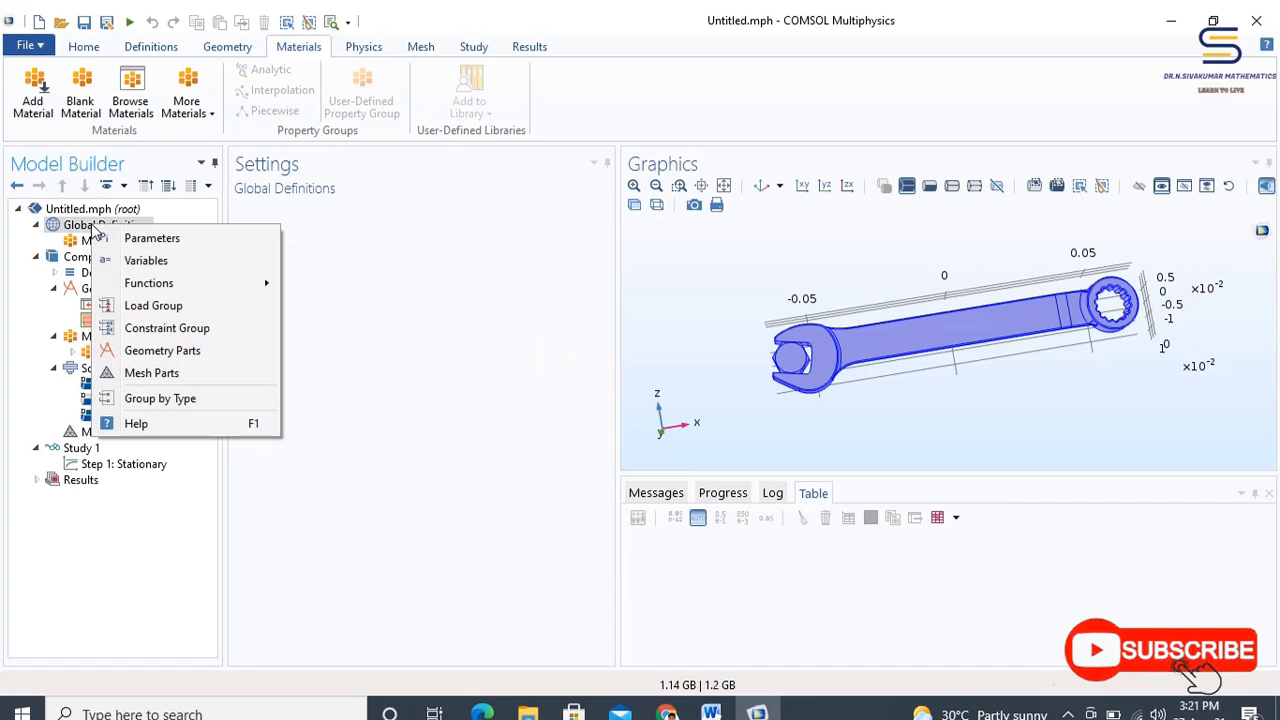
{"action": "left_click", "coordinate": [140, 240]}
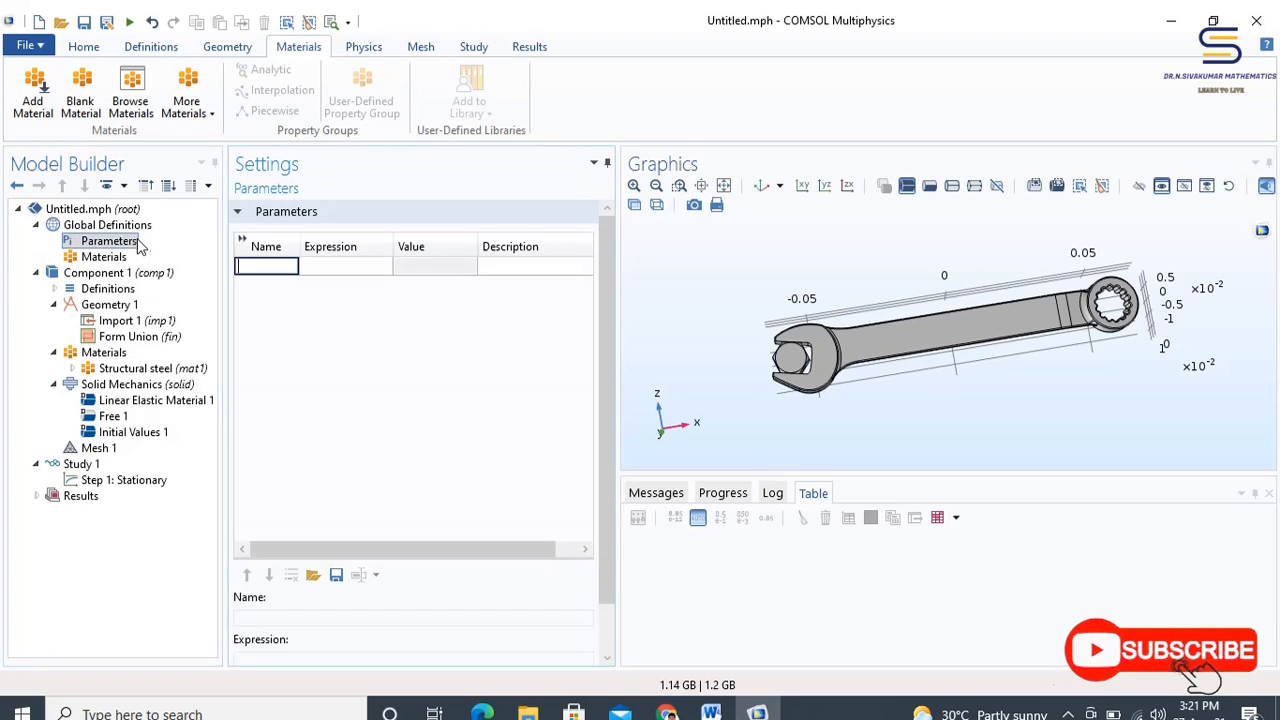
{"action": "left_click", "coordinate": [247, 265]}
{"action": "type", "text": "F"}
{"action": "left_click", "coordinate": [341, 268]}
{"action": "type", "text": "1"}
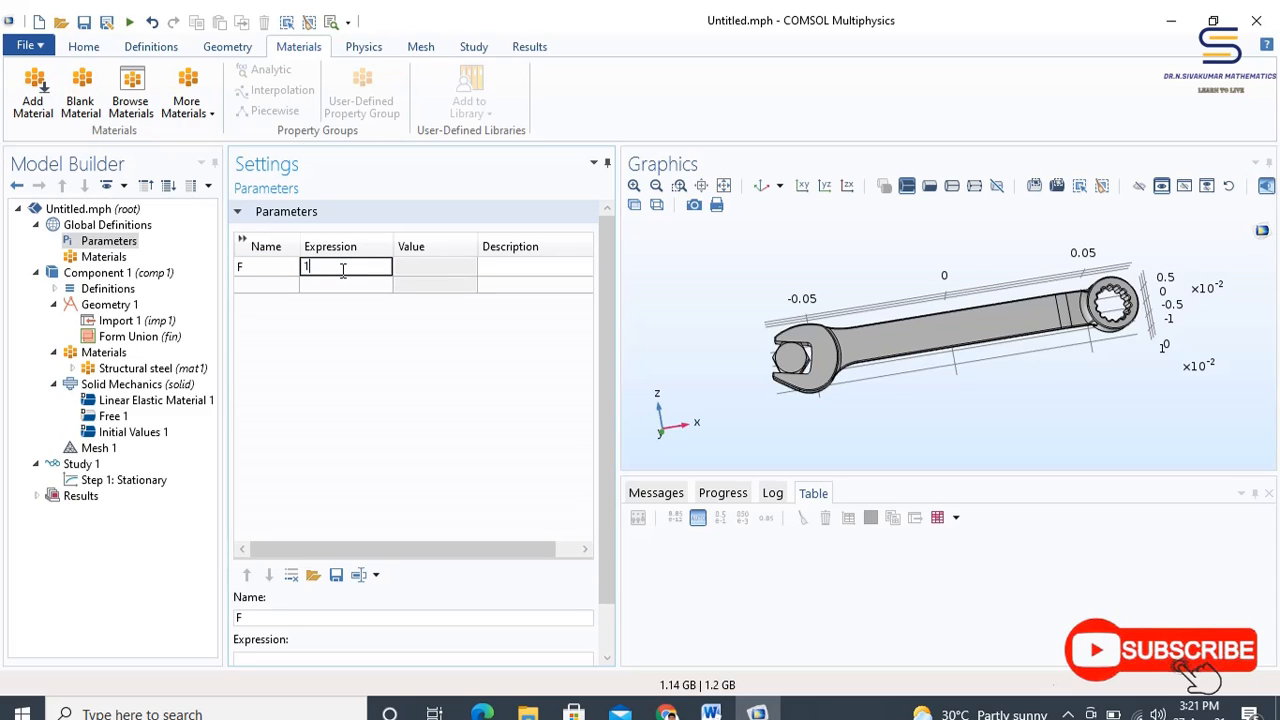
{"action": "type", "text": "50 [N]"}
{"action": "key", "text": "Return"}
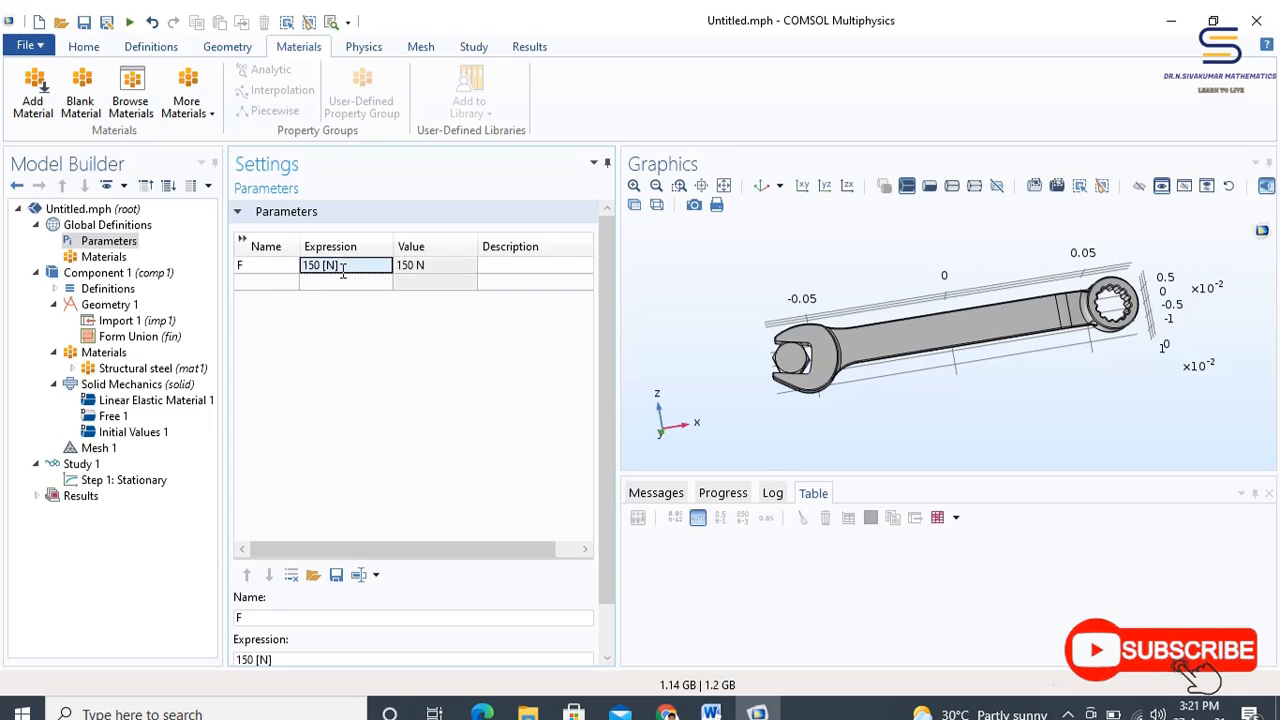
{"action": "left_click", "coordinate": [511, 267]}
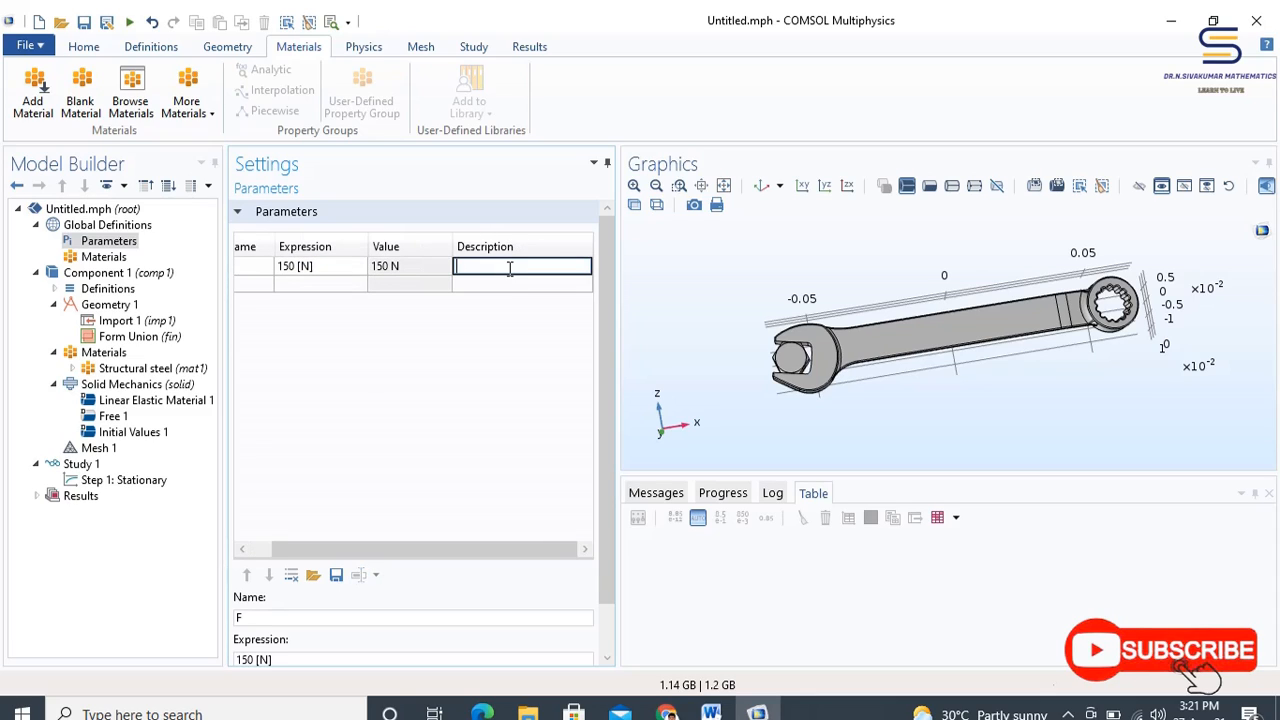
{"action": "type", "text": "Applied Load"}
{"action": "left_click", "coordinate": [477, 380]}
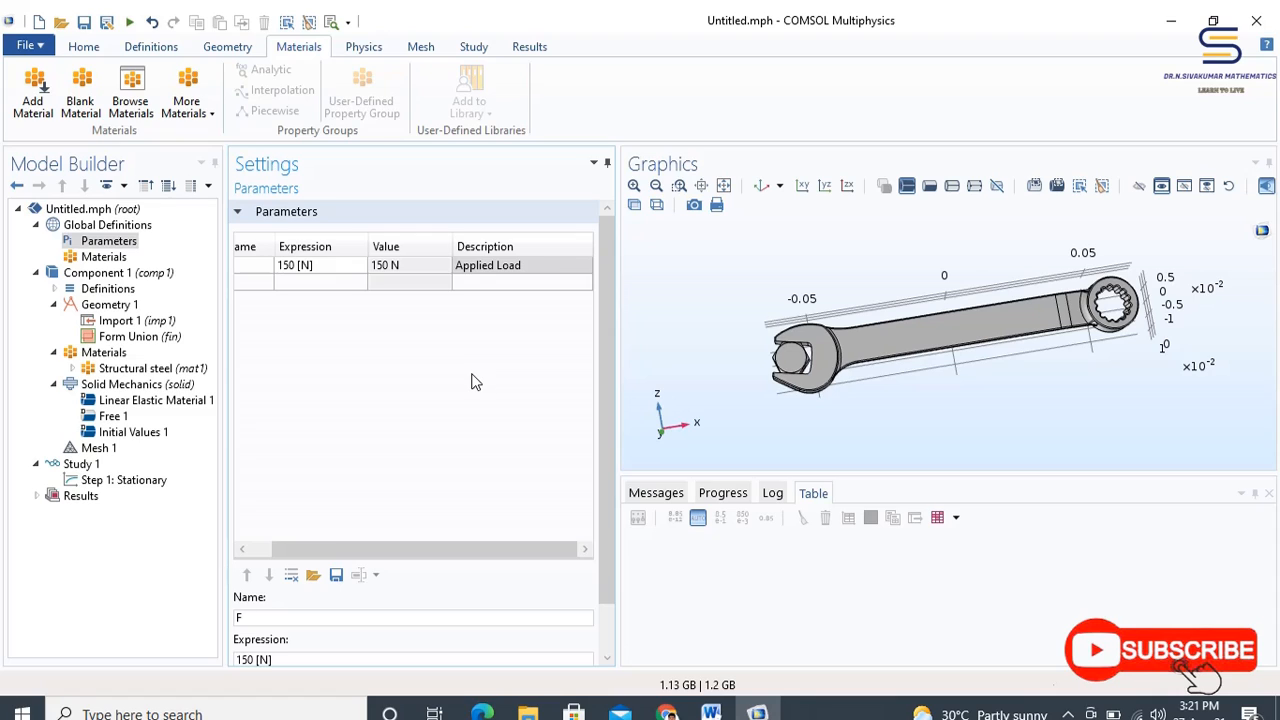
Add a Fixed Constraint to boundary 35 on the bolt, with the geometry shown in wireframe
{"action": "left_click", "coordinate": [388, 52]}
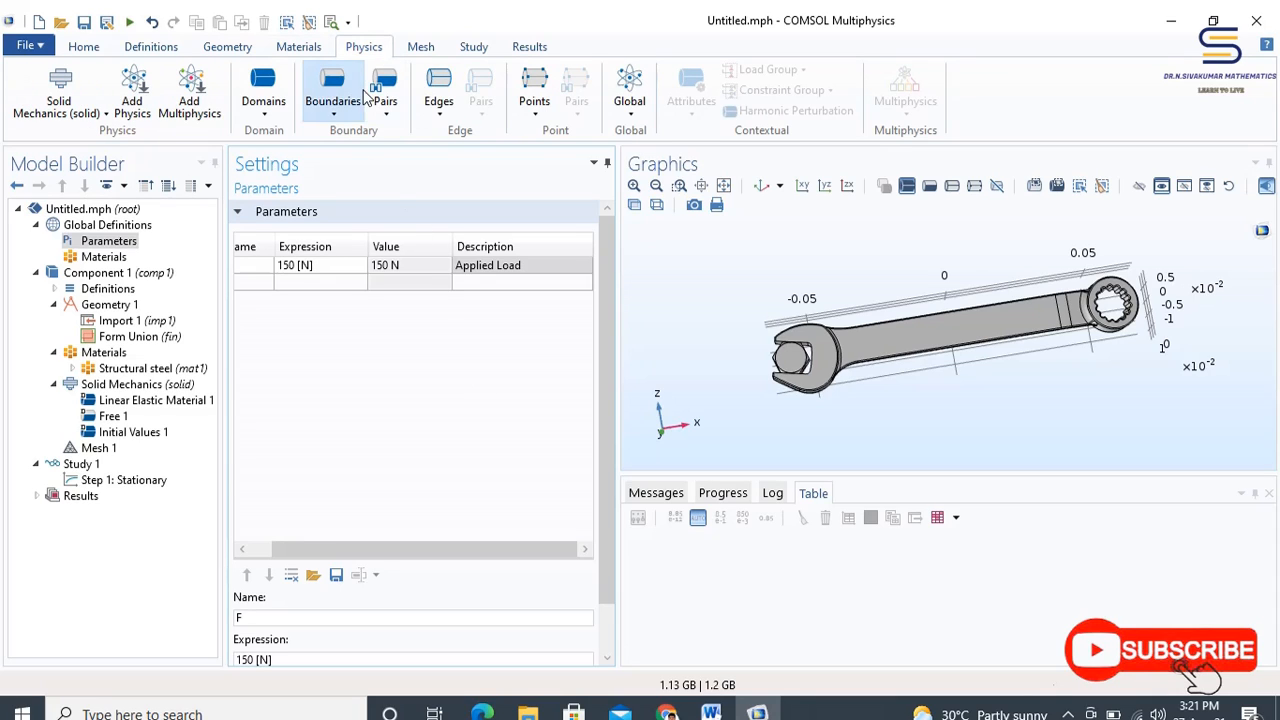
{"action": "left_click", "coordinate": [337, 110]}
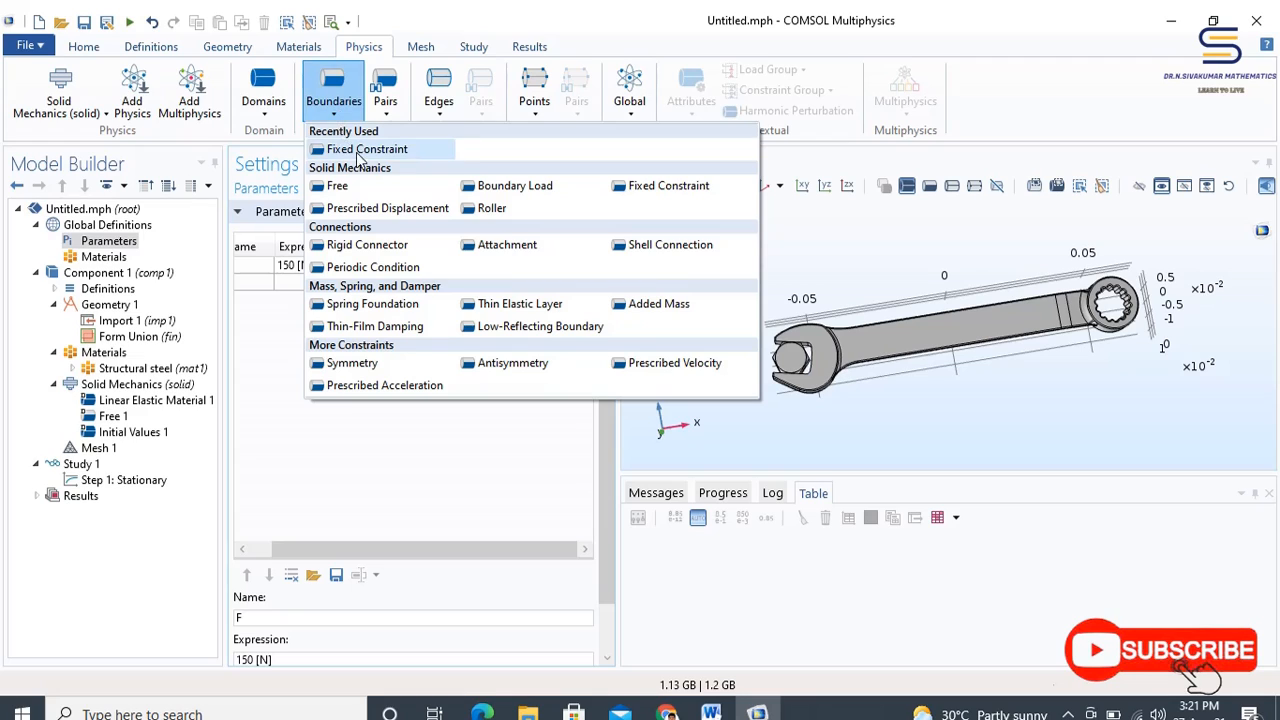
{"action": "left_click", "coordinate": [675, 188]}
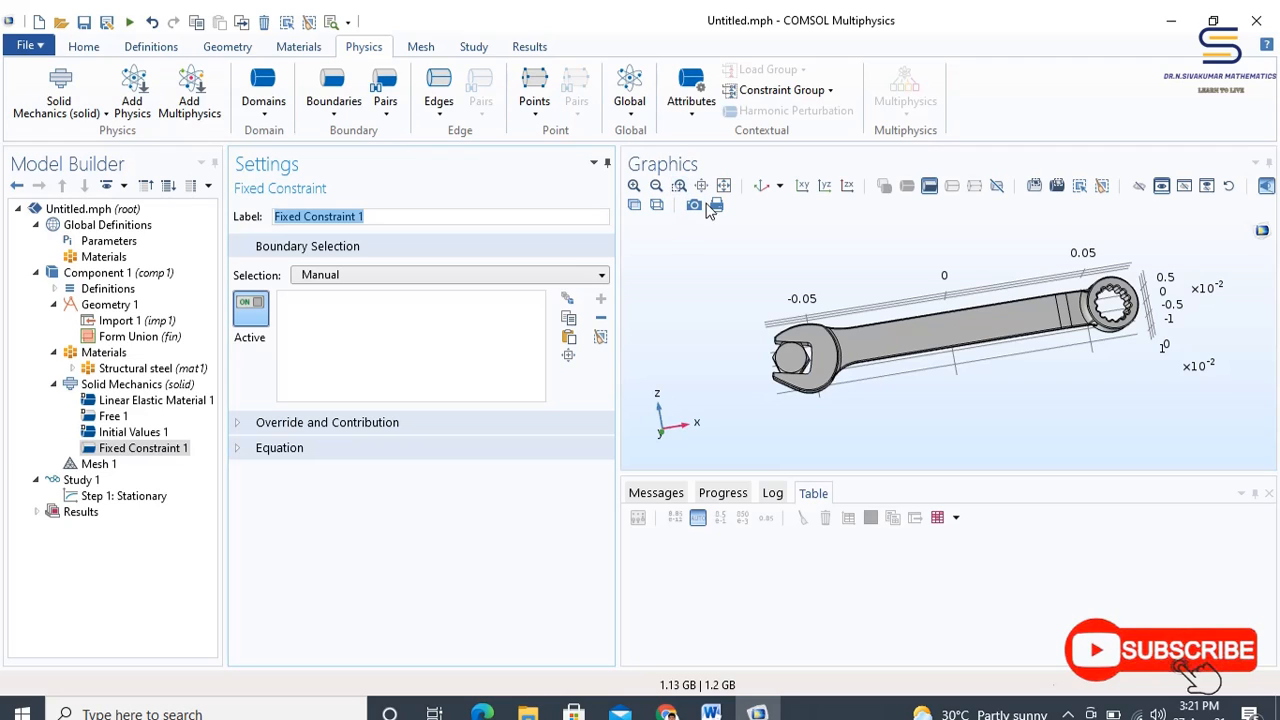
{"action": "left_click", "coordinate": [655, 206]}
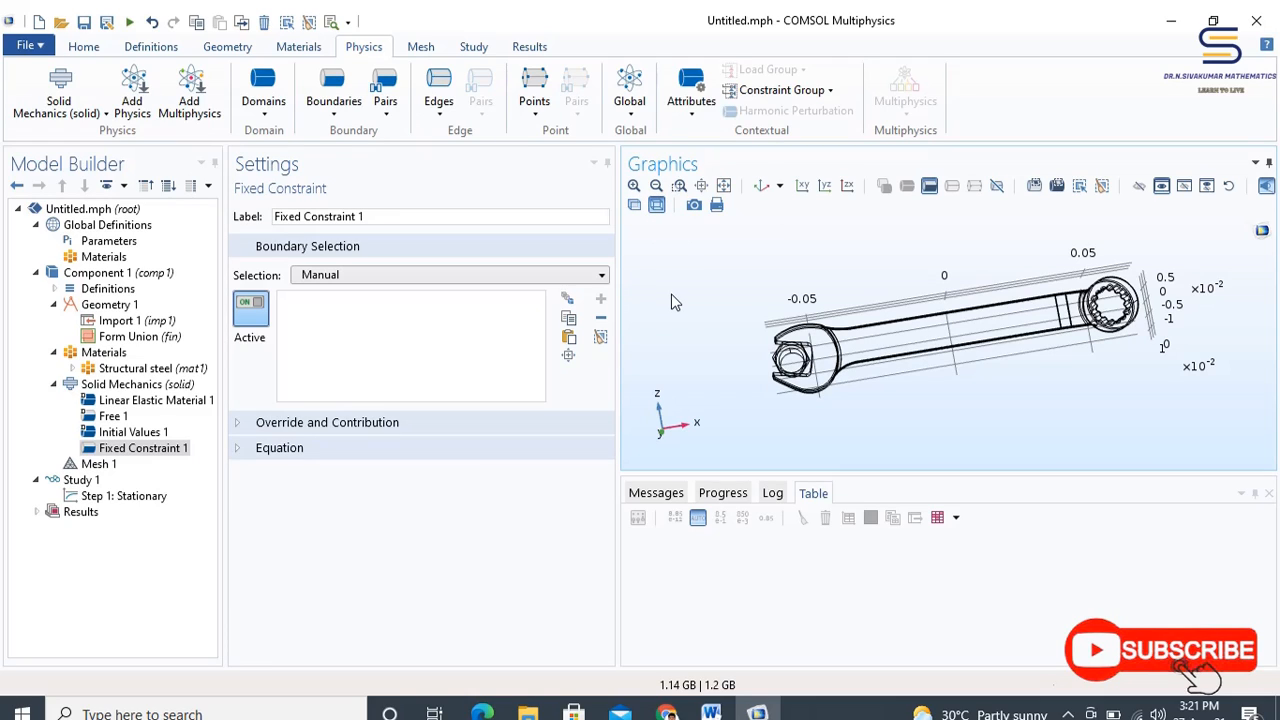
{"action": "left_click", "coordinate": [570, 338]}
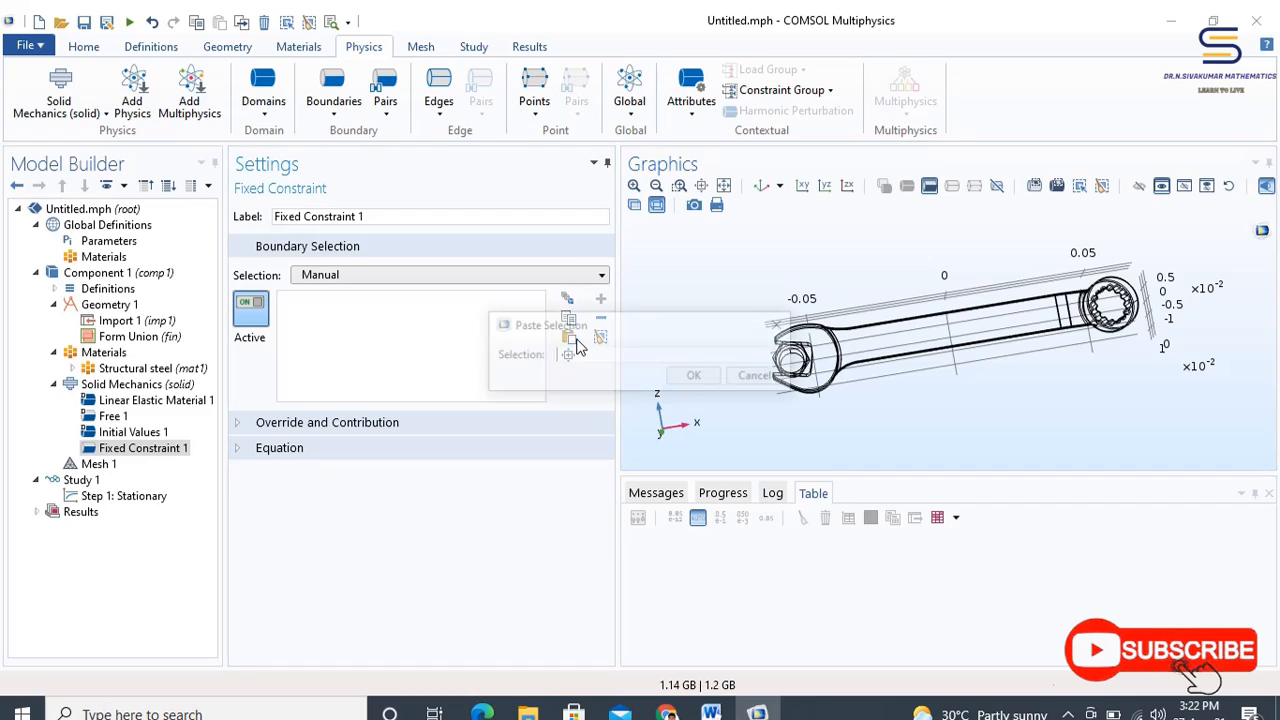
{"action": "type", "text": "35"}
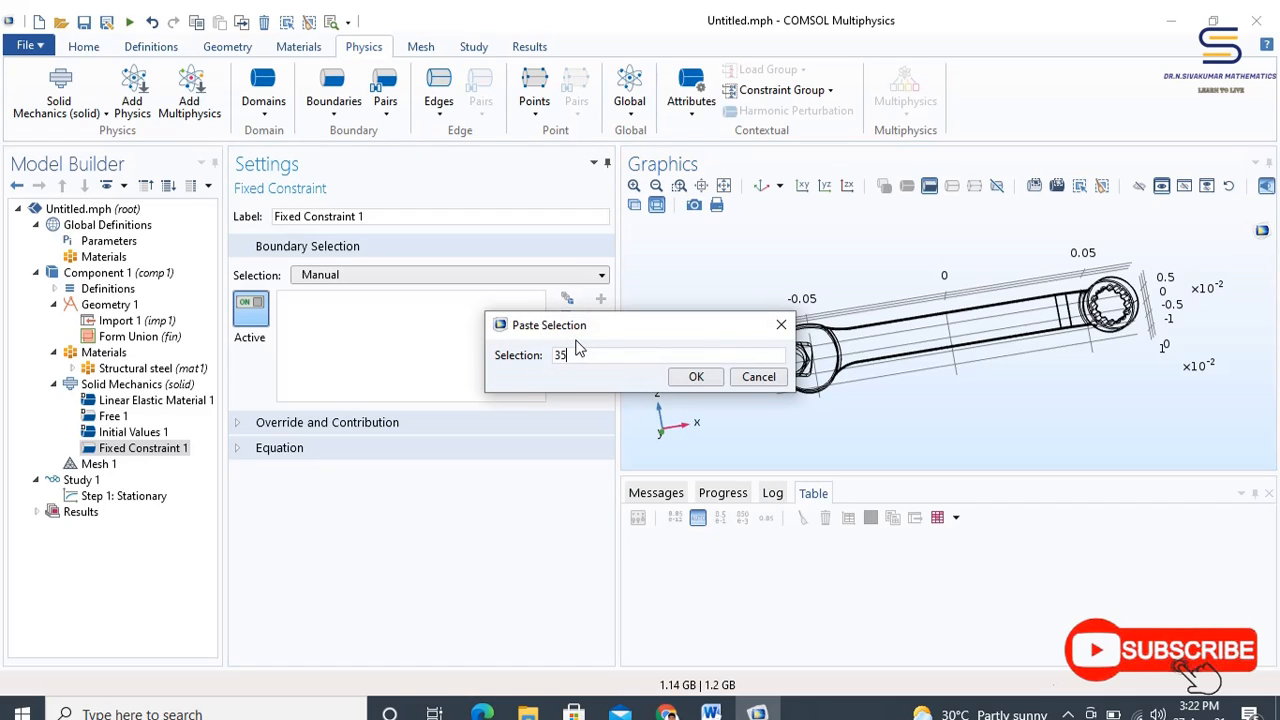
{"action": "left_click", "coordinate": [693, 377]}
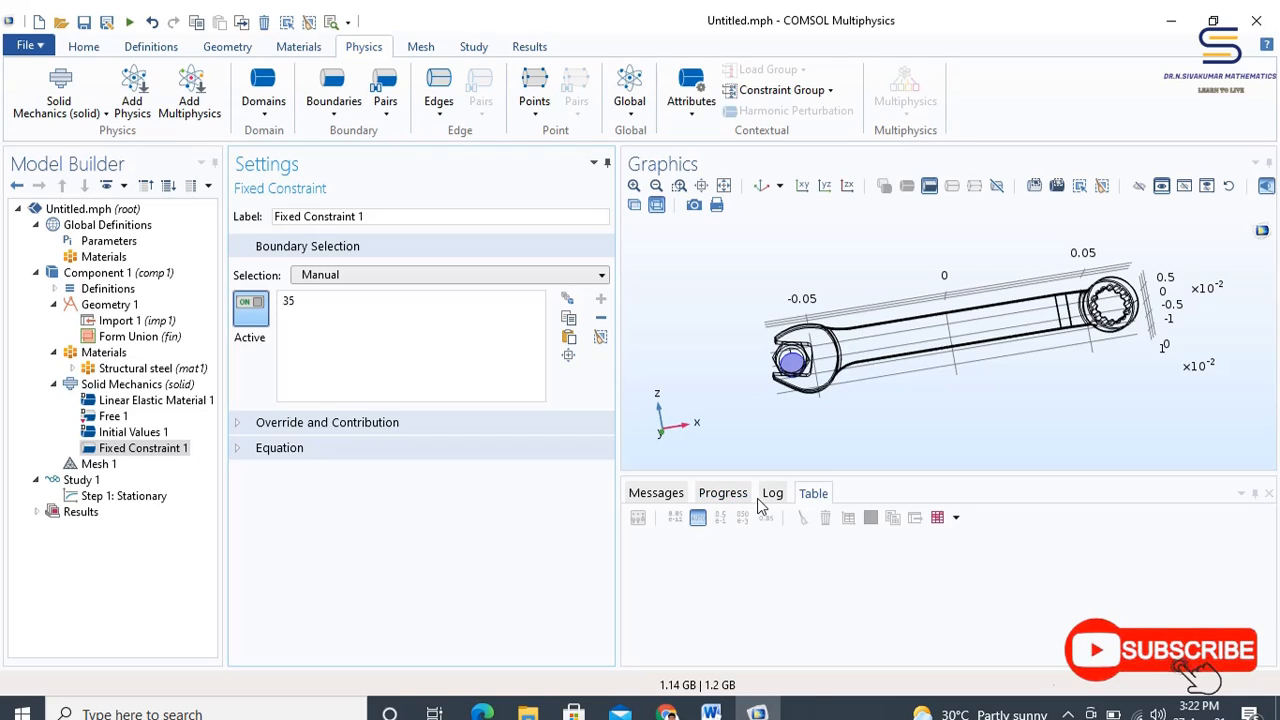
Add a Boundary Load to boundary 111 on the outer surface of the wrench's ring end
{"action": "left_click", "coordinate": [336, 117]}
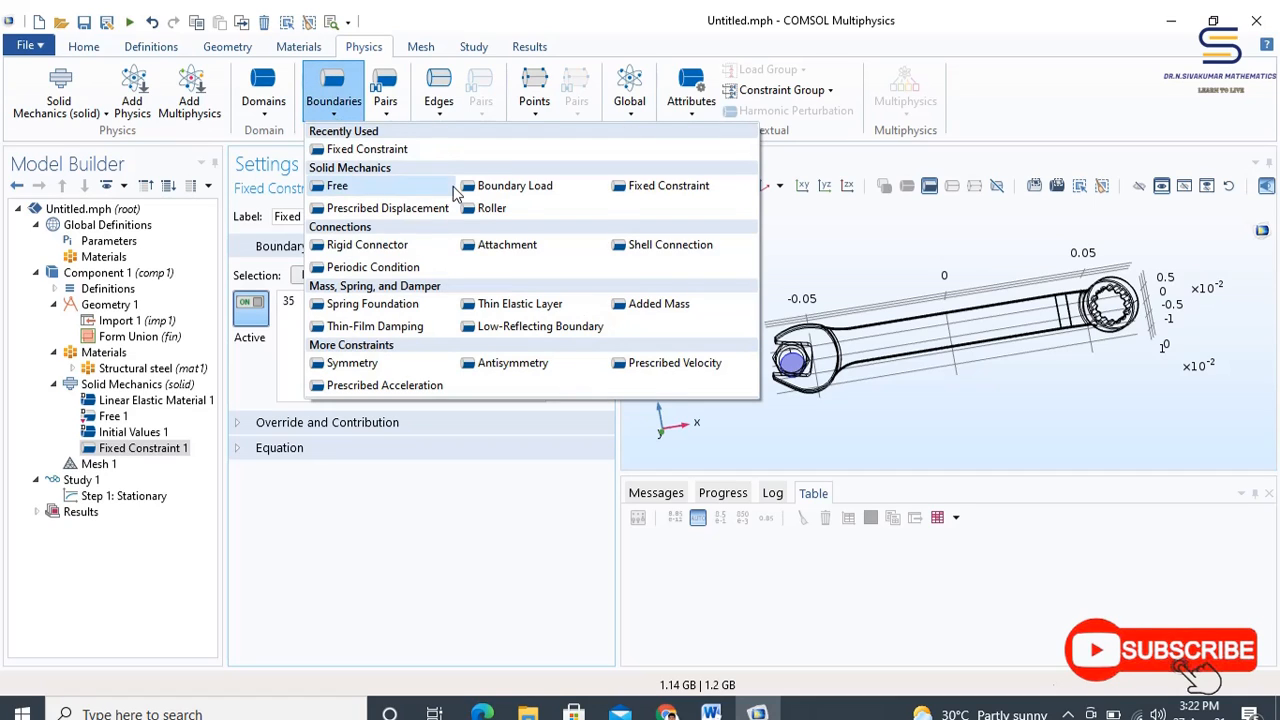
{"action": "left_click", "coordinate": [524, 188]}
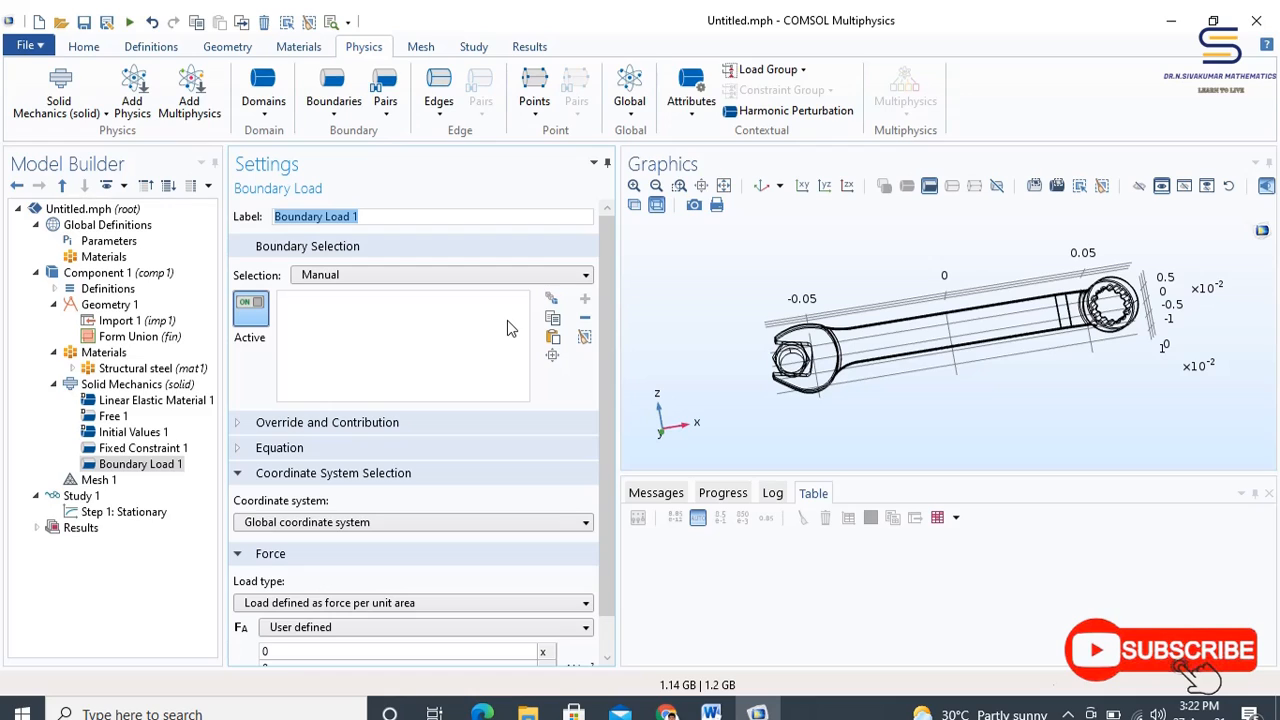
{"action": "left_click", "coordinate": [552, 337]}
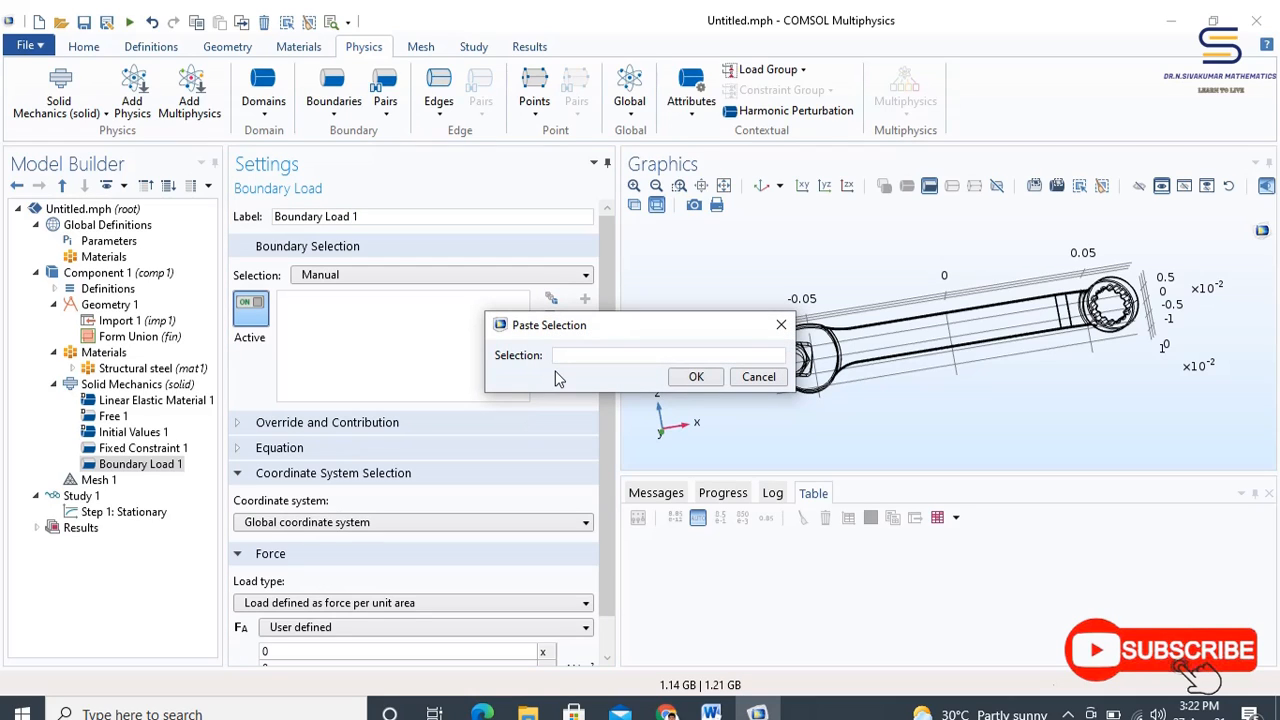
{"action": "type", "text": "111"}
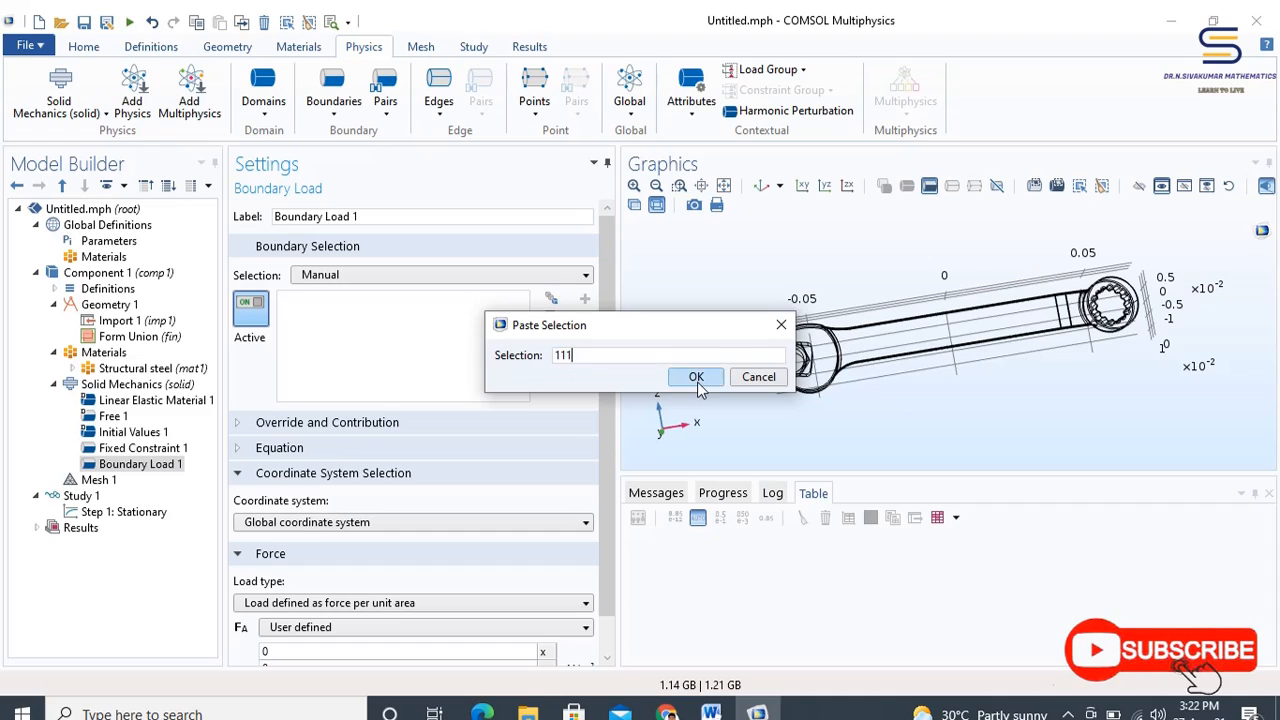
{"action": "left_click", "coordinate": [696, 377]}
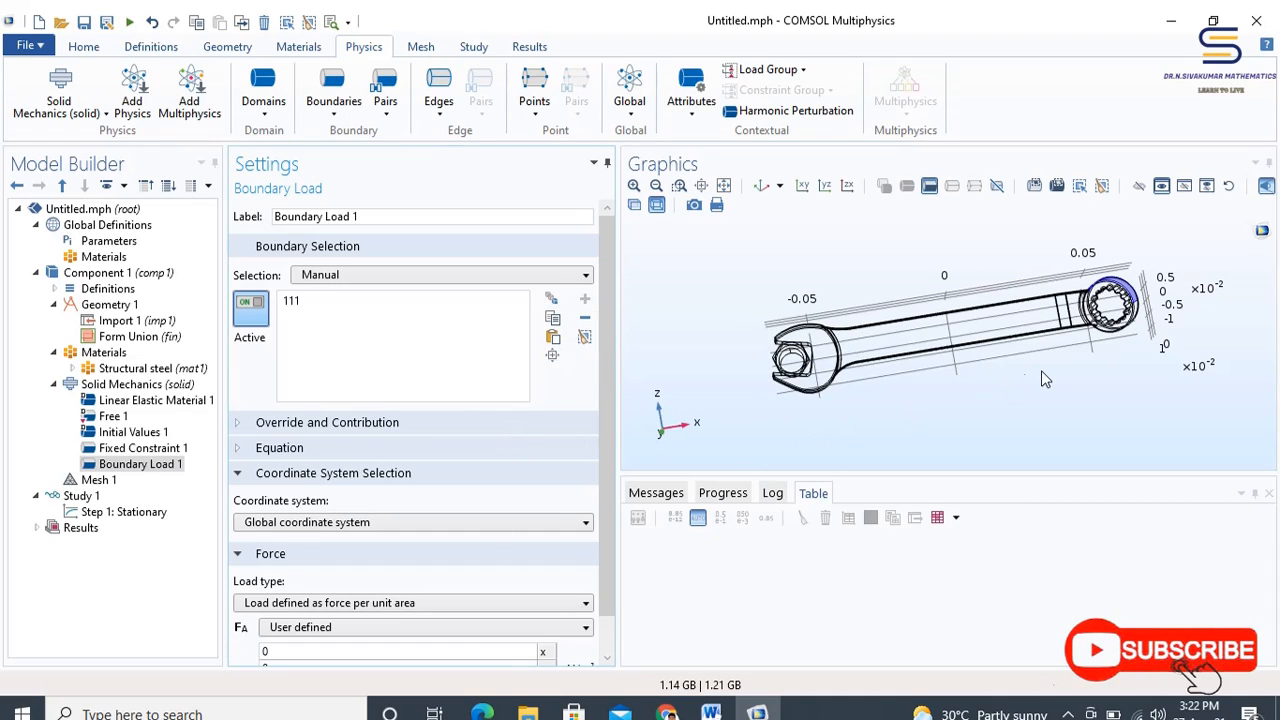
{"action": "left_click_drag", "start_coordinate": [1030, 380], "coordinate": [952, 434]}
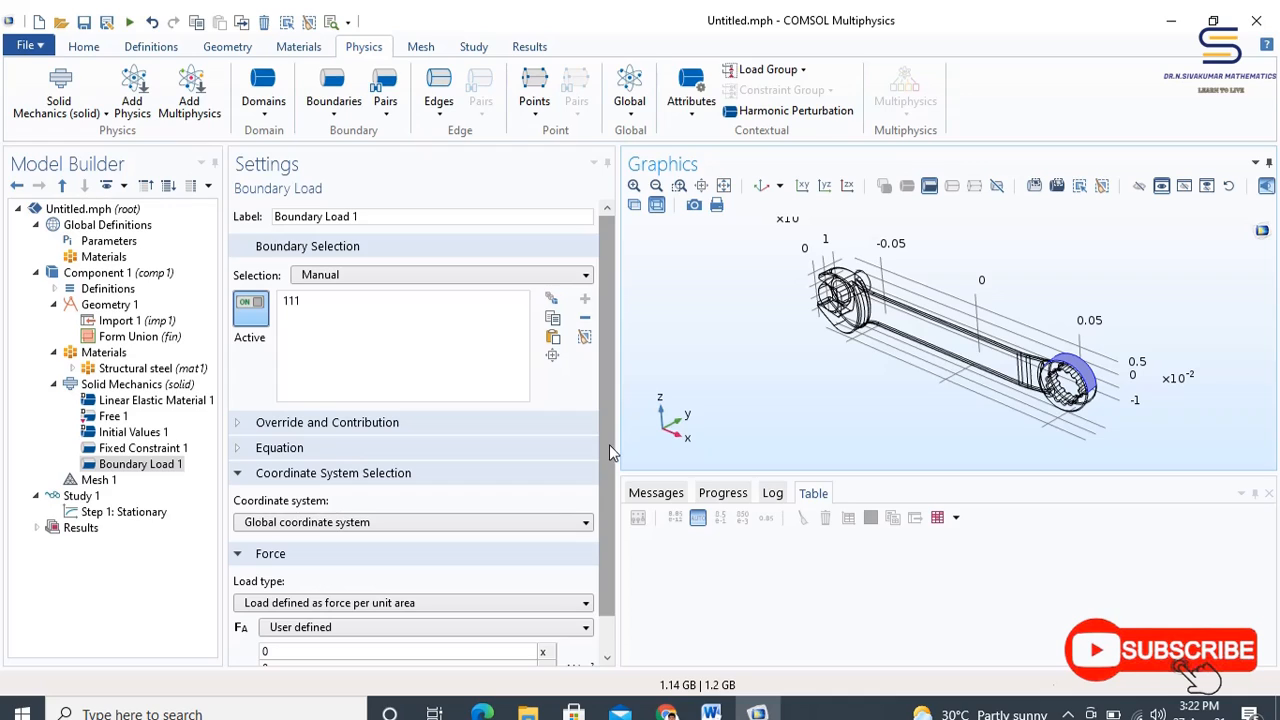
Set the z component of the boundary load's force per unit area to -F
{"action": "scroll", "coordinate": [380, 455], "scroll_direction": "down", "scroll_amount": 1}
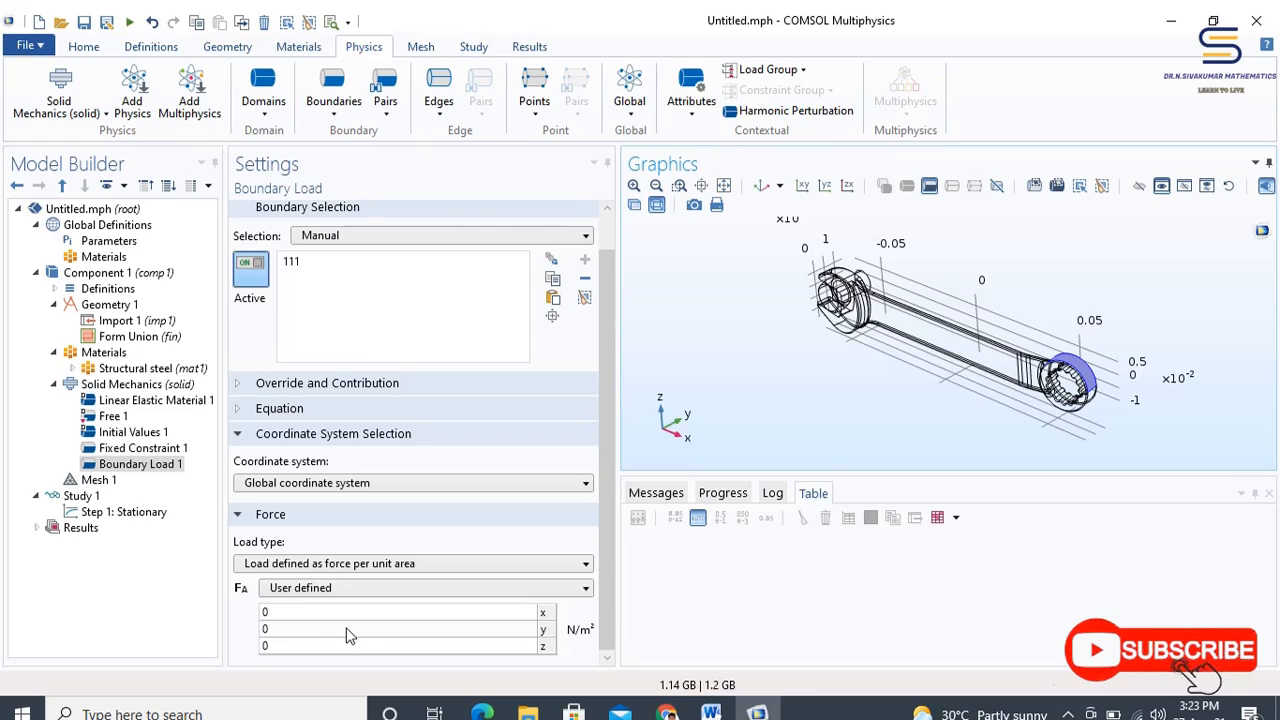
{"action": "left_click", "coordinate": [270, 646]}
{"action": "double_click", "coordinate": [272, 647]}
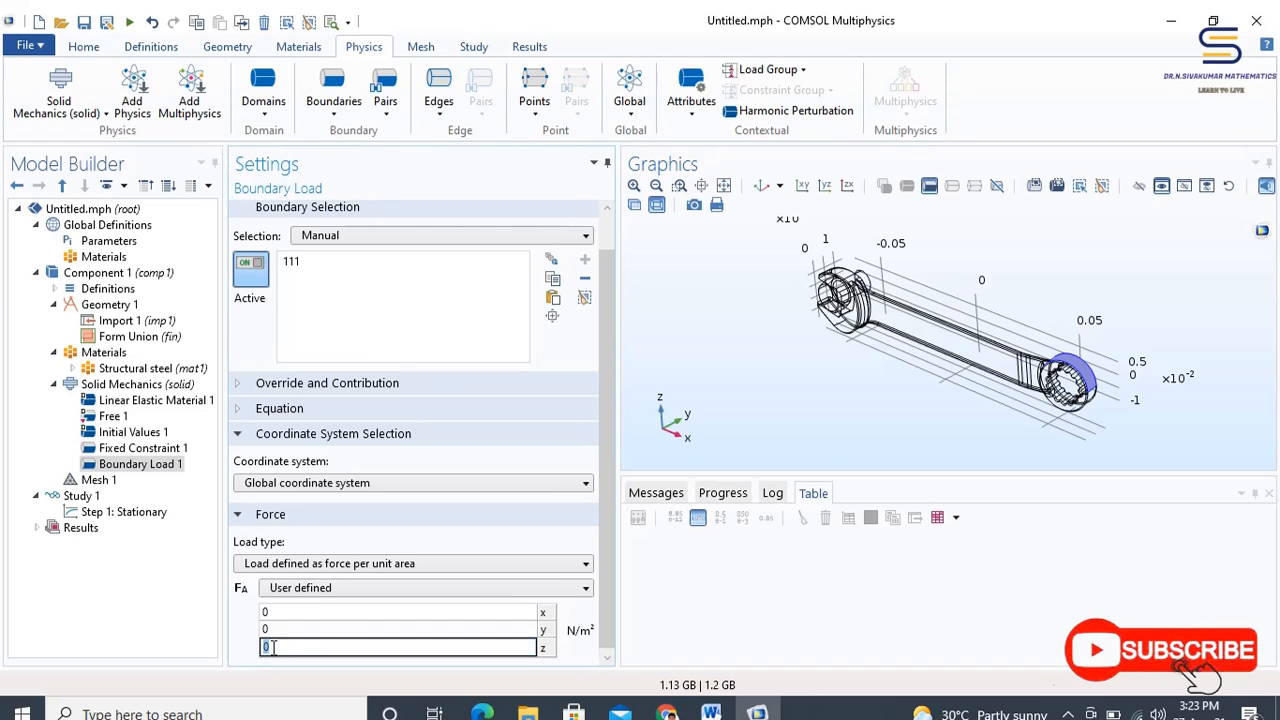
{"action": "type", "text": "-F"}
Set the physics-controlled mesh to the Finer element size and build the wrench mesh
{"action": "left_click", "coordinate": [98, 480]}
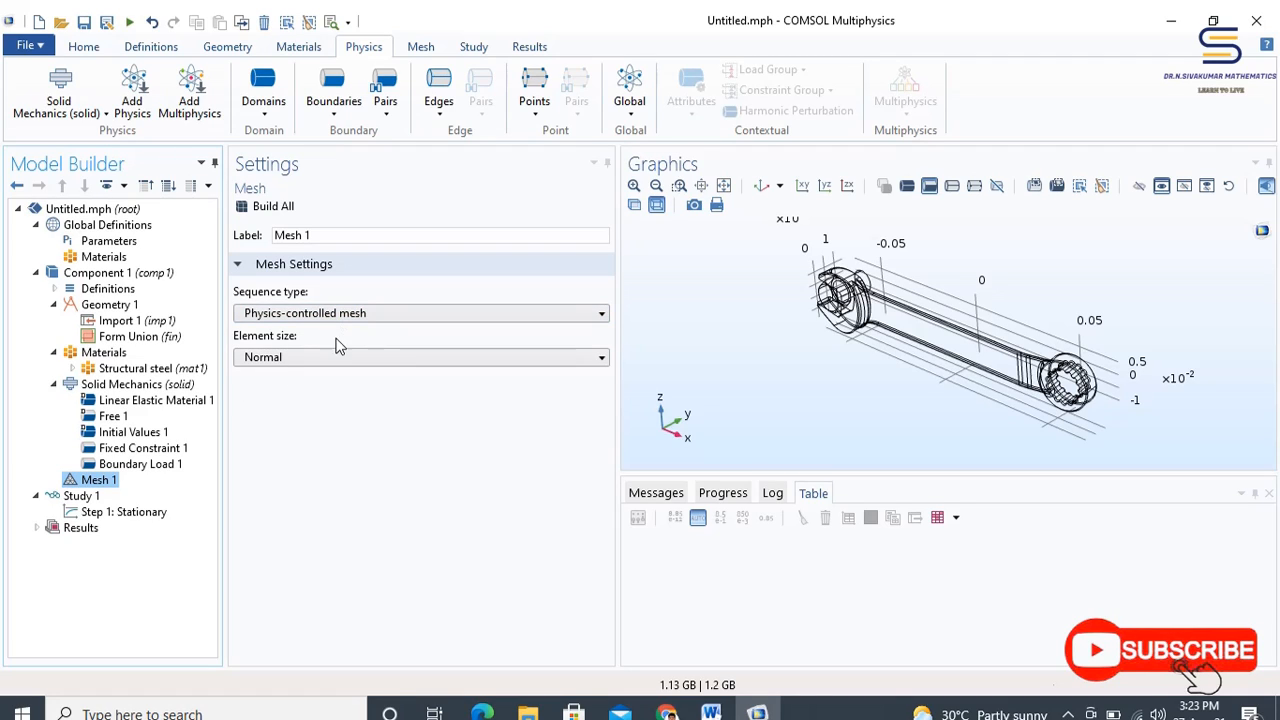
{"action": "left_click", "coordinate": [337, 362]}
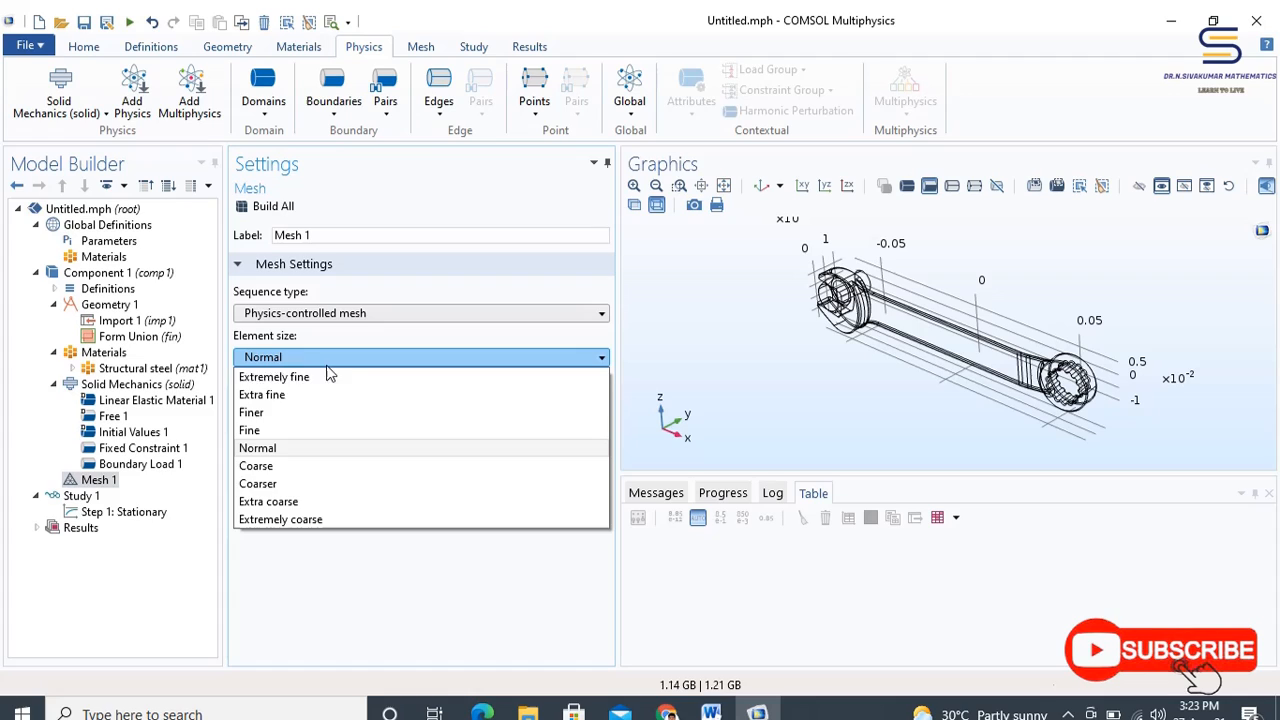
{"action": "left_click", "coordinate": [268, 406]}
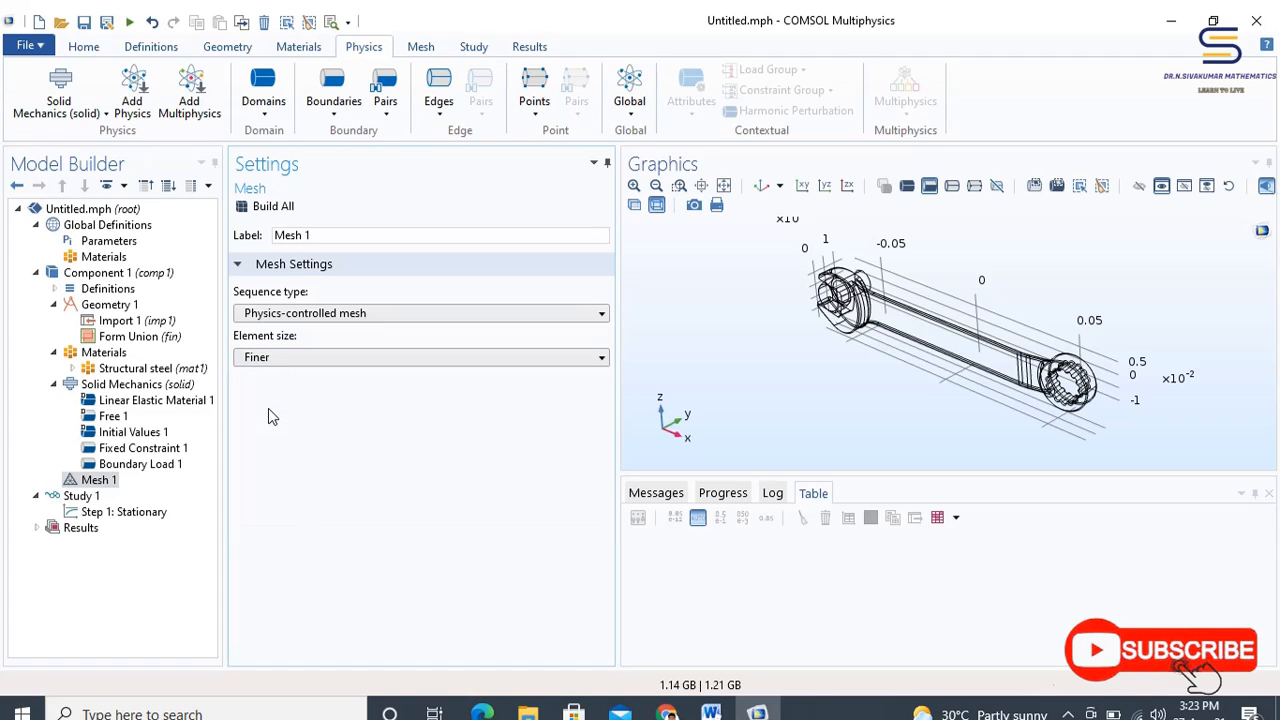
{"action": "left_click", "coordinate": [270, 206]}
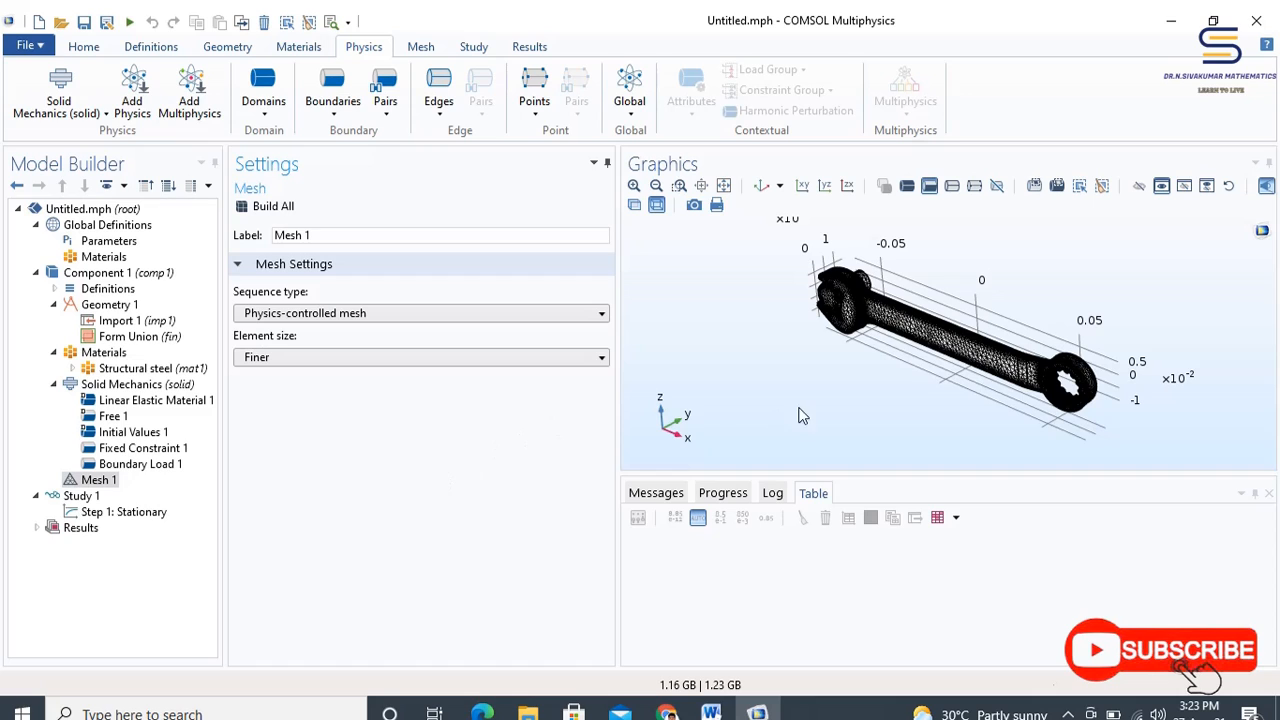
{"action": "left_click_drag", "start_coordinate": [852, 322], "coordinate": [717, 341]}
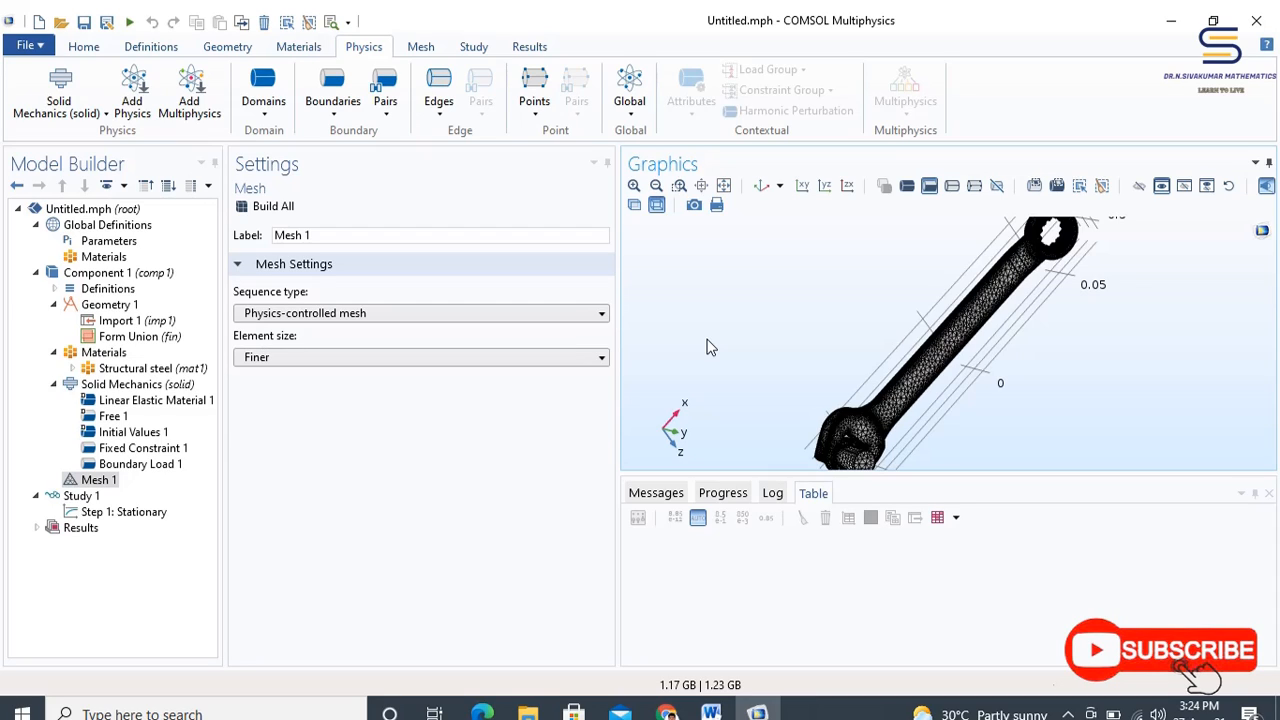
Compute the stationary study and examine the von Mises stress plot of the whole wrench from several angles
{"action": "left_click", "coordinate": [475, 48]}
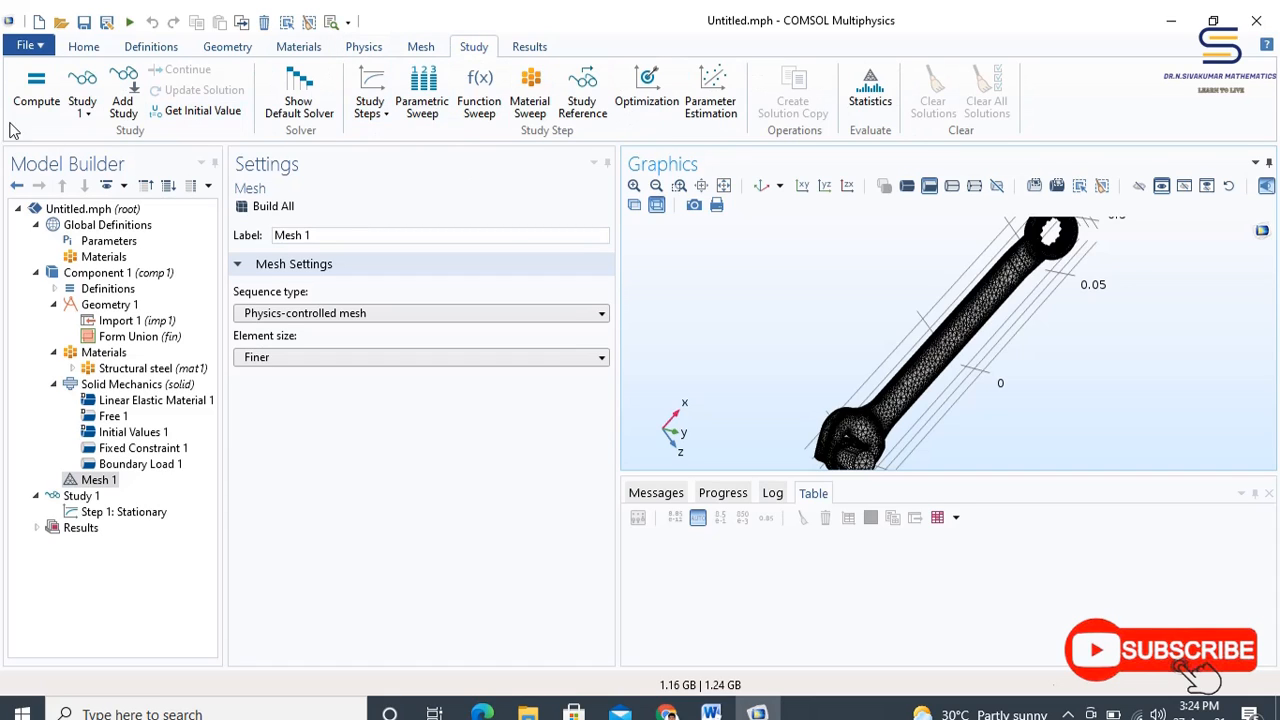
{"action": "left_click", "coordinate": [37, 90]}
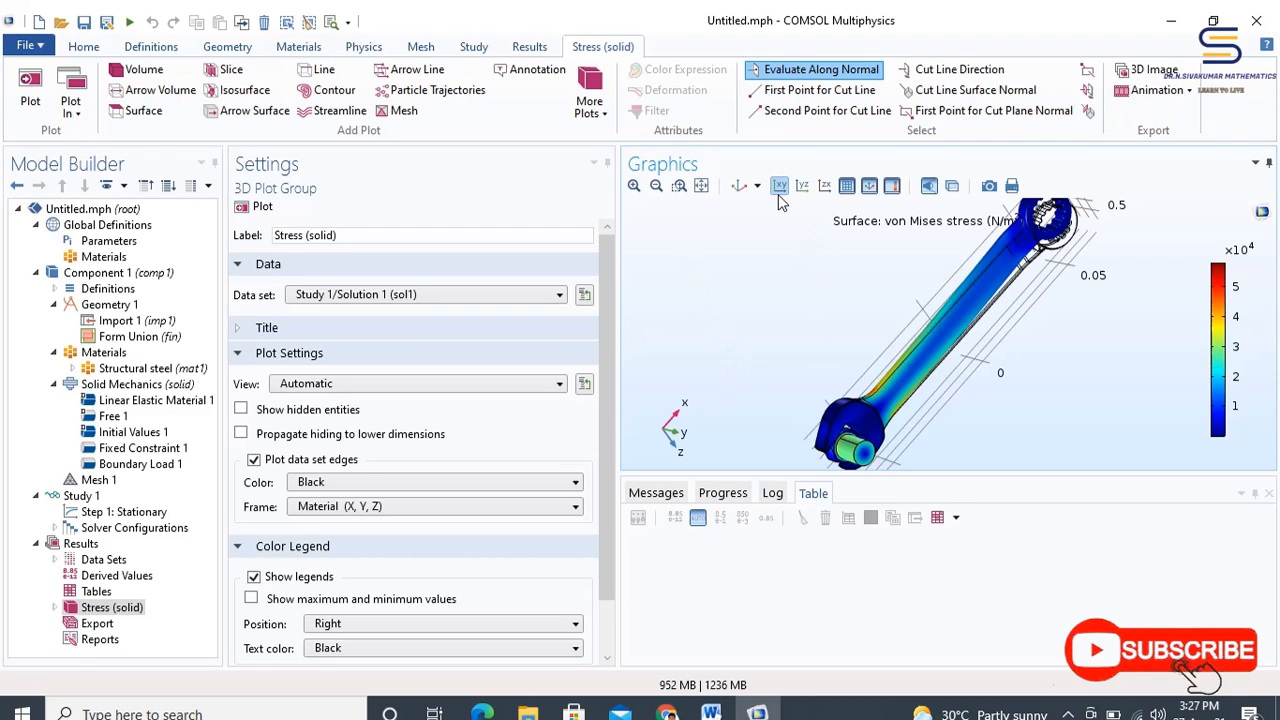
{"action": "left_click", "coordinate": [702, 188]}
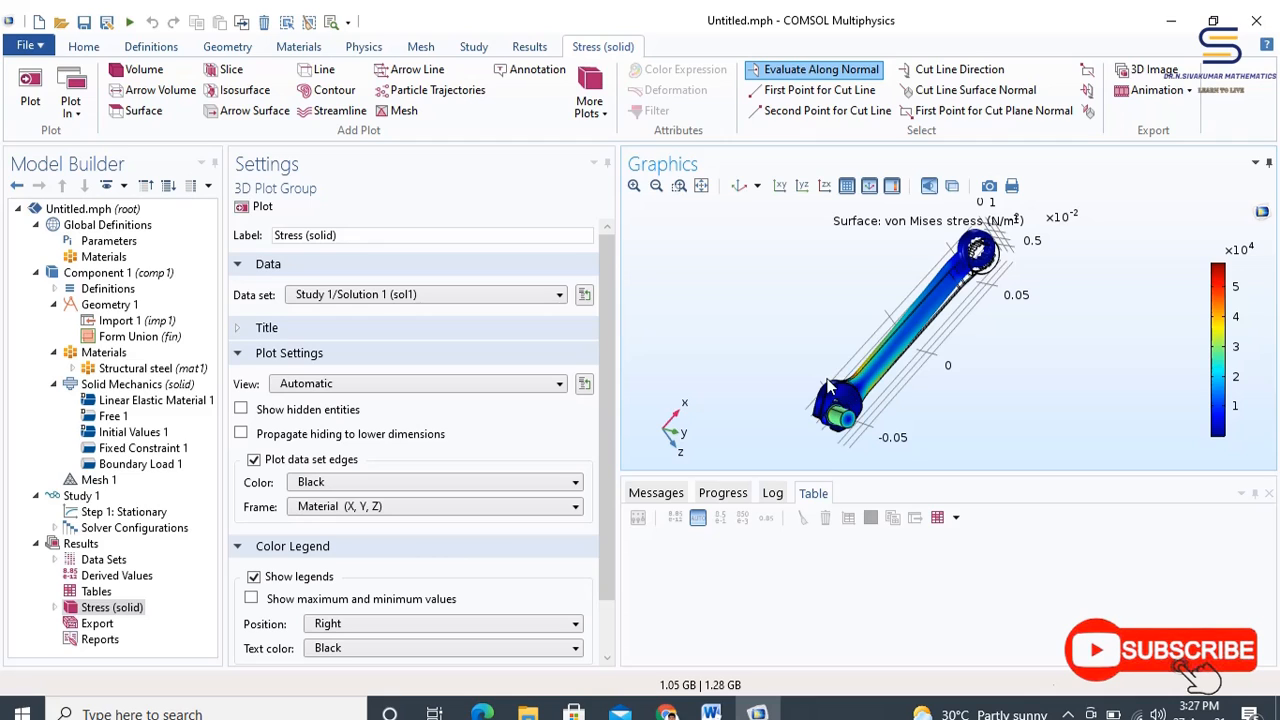
{"action": "left_click_drag", "start_coordinate": [908, 314], "coordinate": [990, 448]}
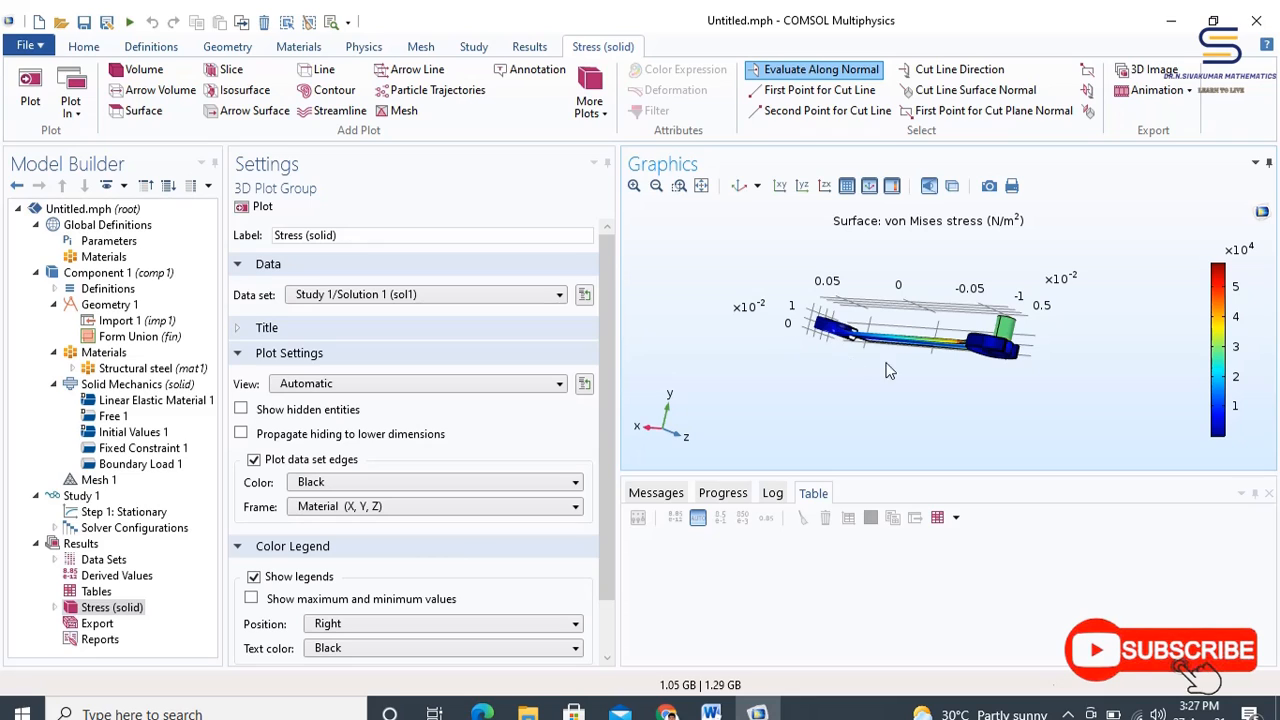
{"action": "left_click_drag", "start_coordinate": [886, 302], "coordinate": [1100, 212]}
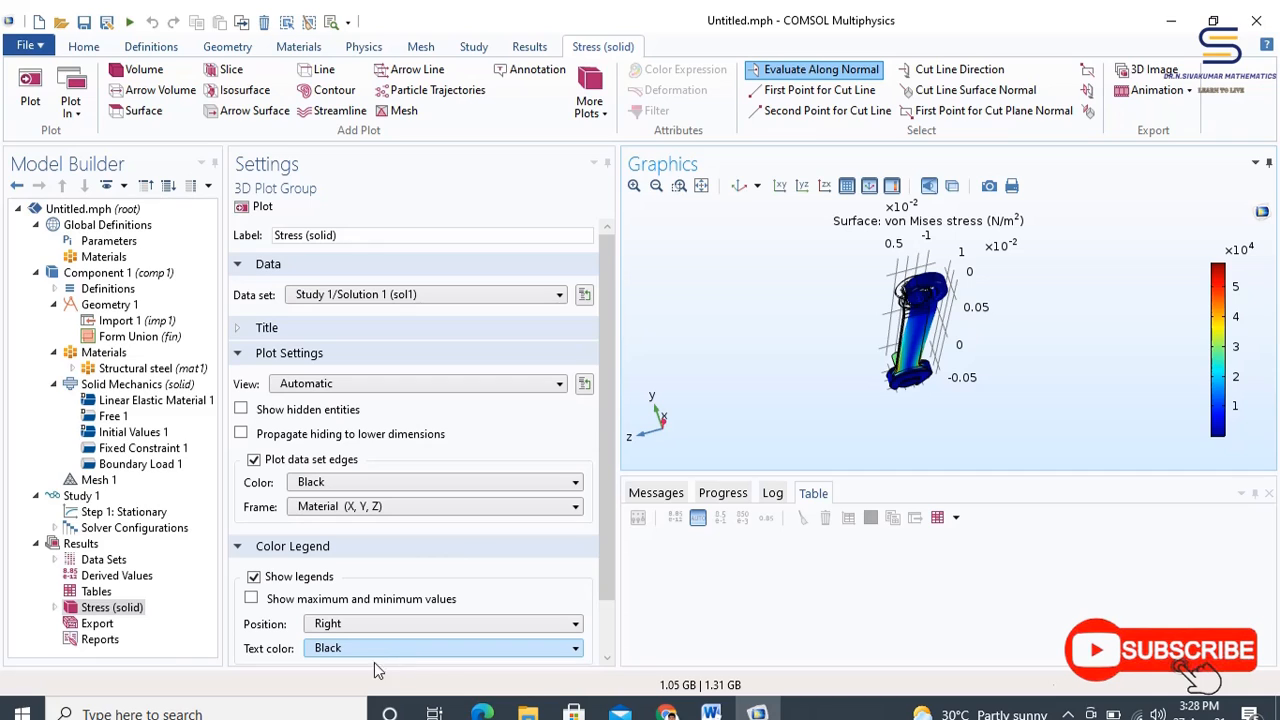
Set the unit of the stress plot's von Mises surface expression to MPa and replot it
{"action": "left_click", "coordinate": [55, 608]}
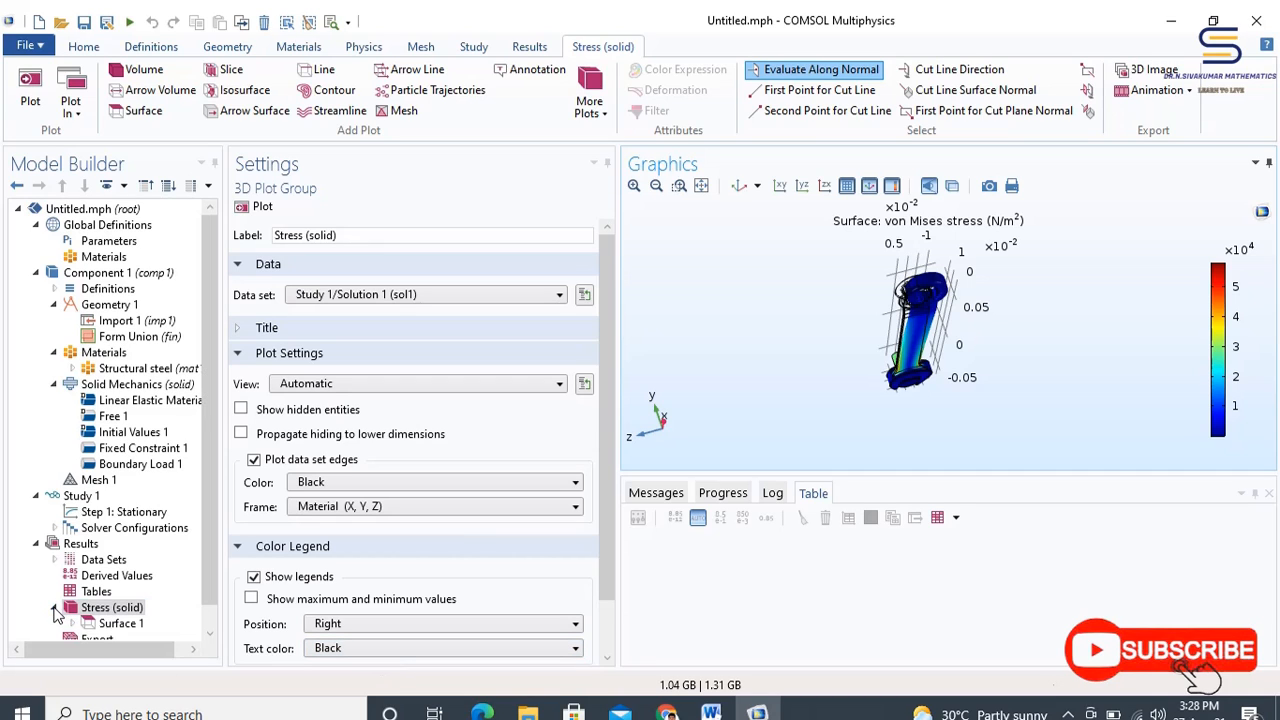
{"action": "left_click", "coordinate": [119, 624]}
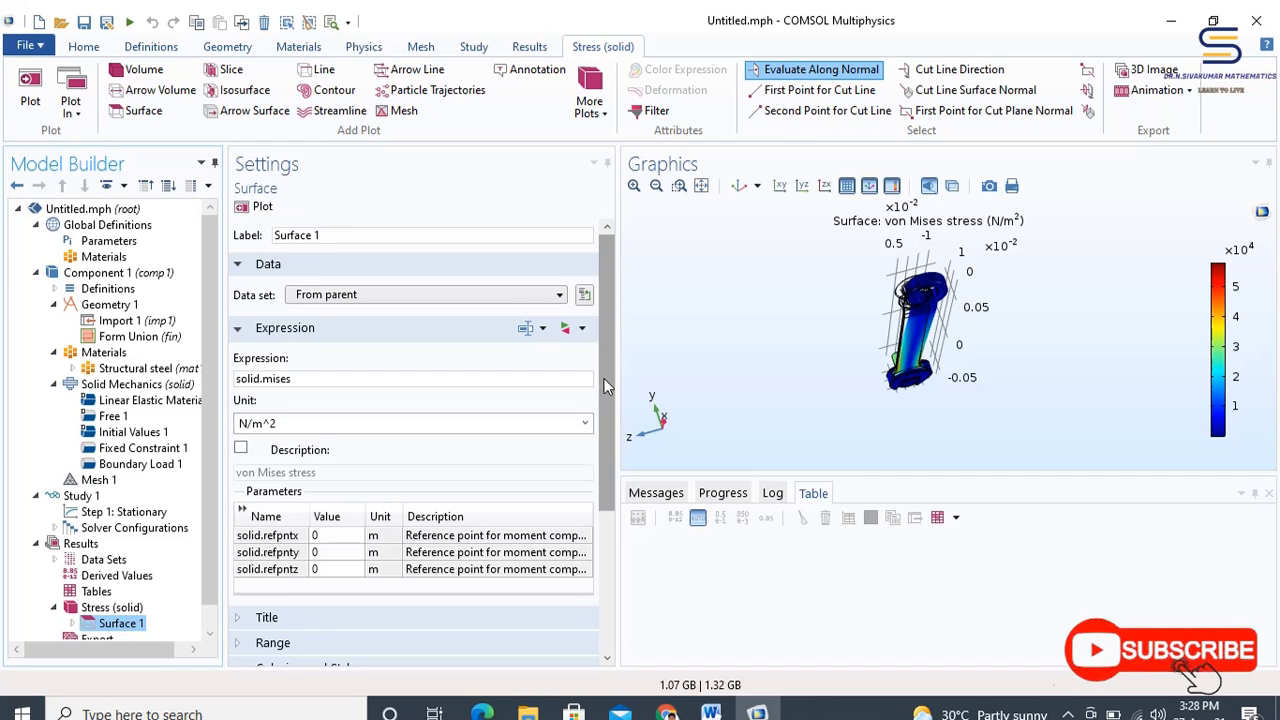
{"action": "mouse_move", "coordinate": [604, 378]}
{"action": "left_mouse_down"}
{"action": "mouse_move", "coordinate": [597, 594]}
{"action": "mouse_move", "coordinate": [599, 362]}
{"action": "left_mouse_up"}
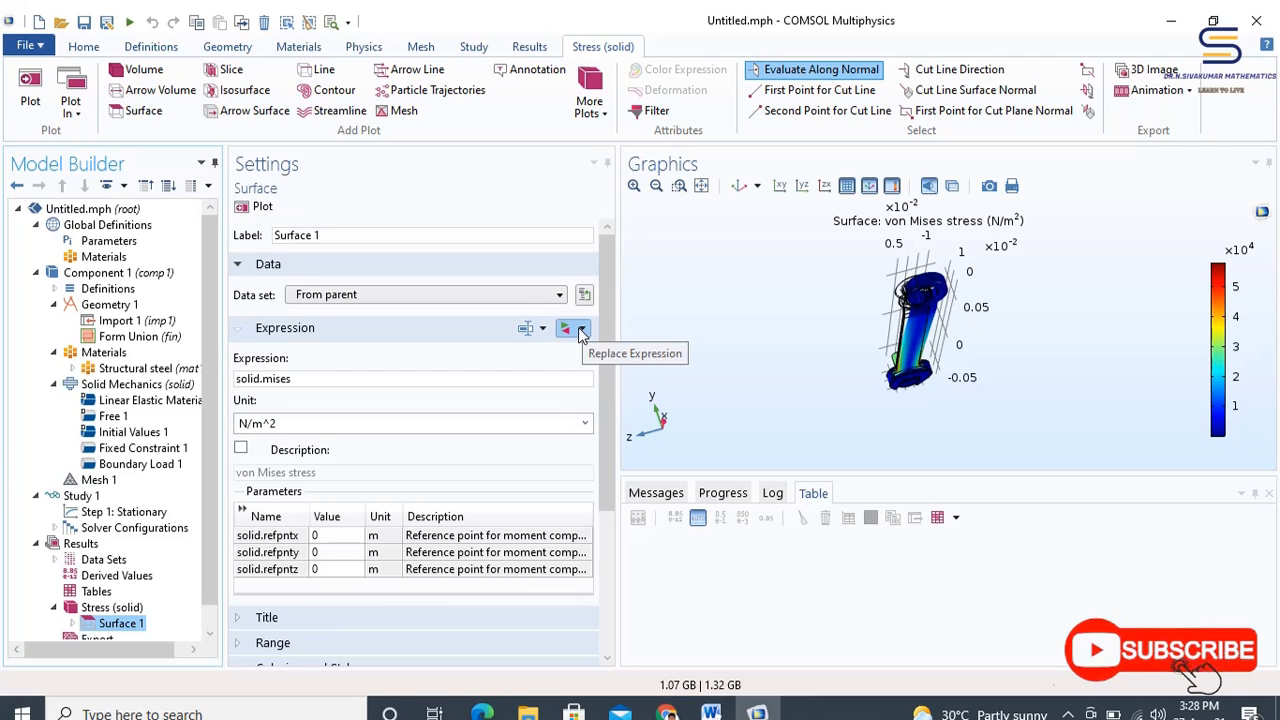
{"action": "left_click", "coordinate": [334, 423]}
{"action": "left_click", "coordinate": [585, 425]}
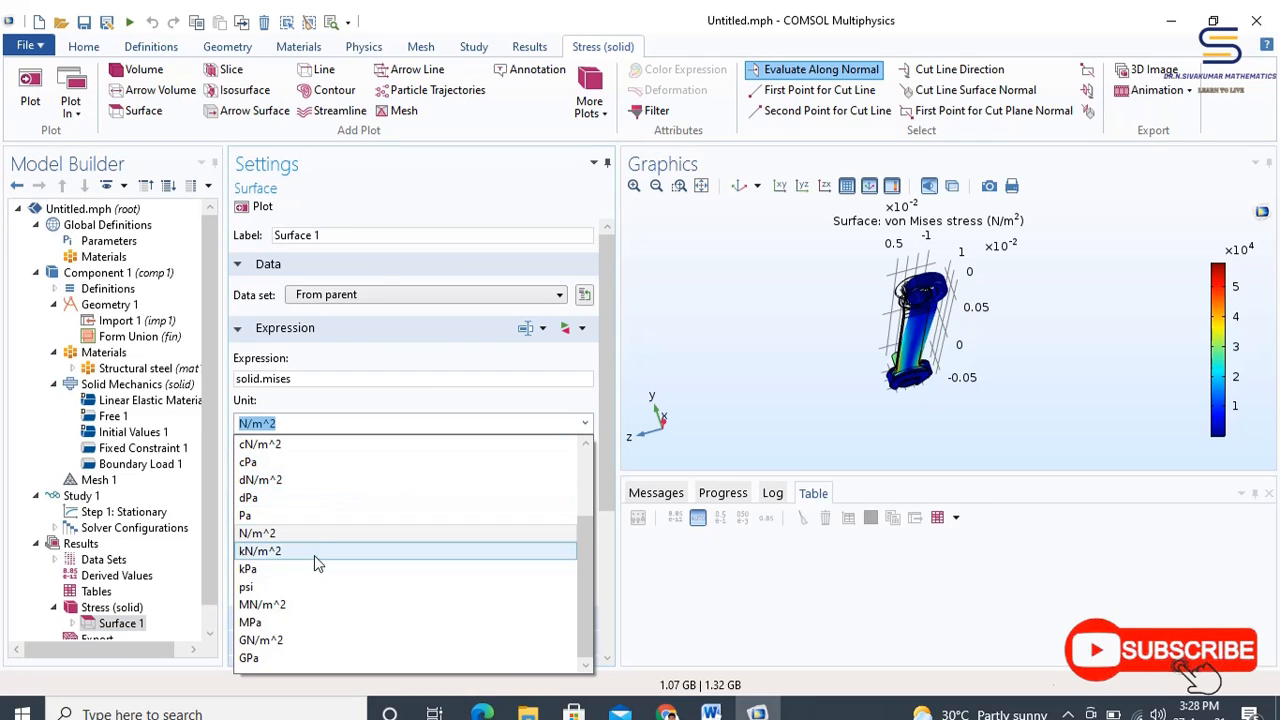
{"action": "left_click", "coordinate": [297, 621]}
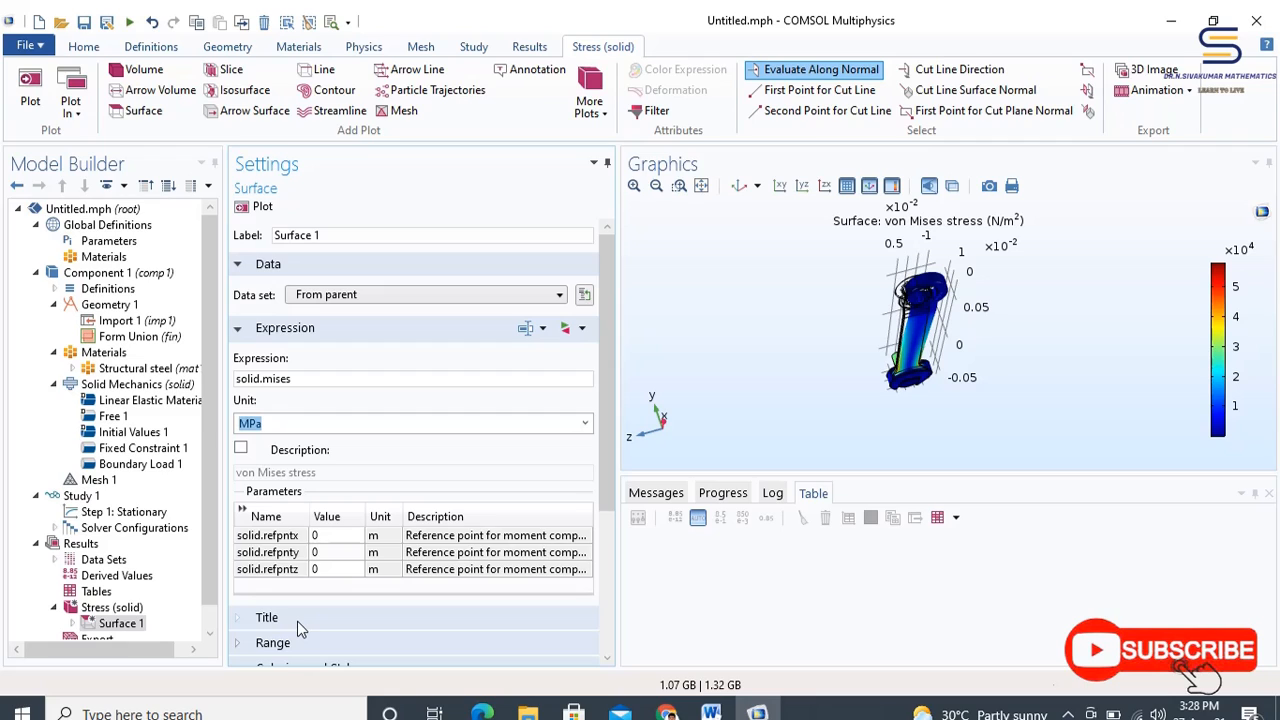
{"action": "left_click", "coordinate": [257, 206]}
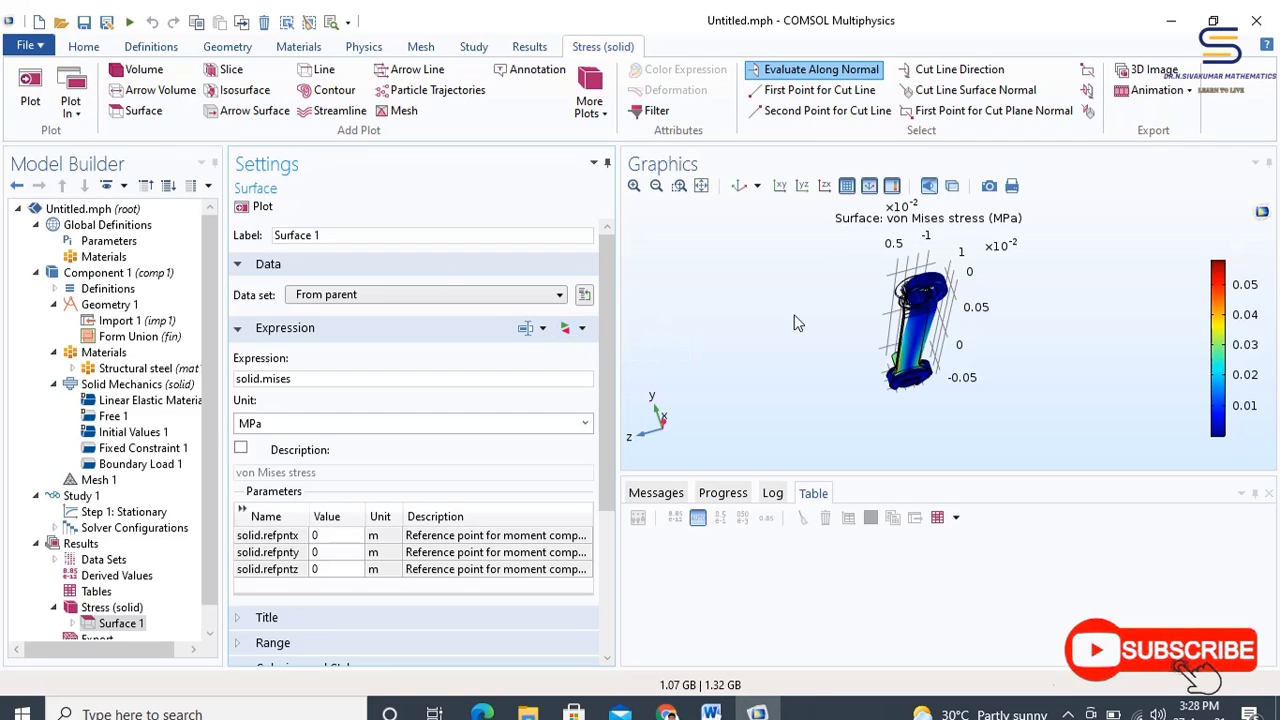
{"action": "left_click_drag", "start_coordinate": [812, 287], "coordinate": [1210, 298]}
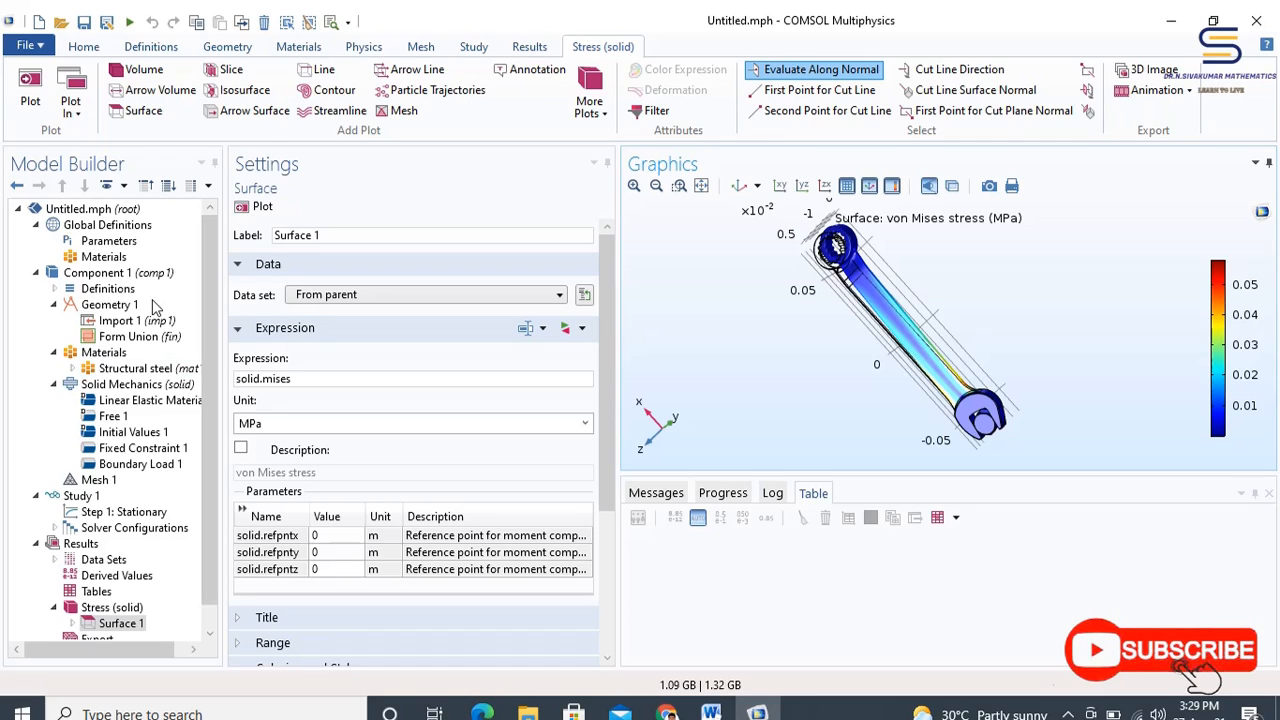
{"action": "left_click_drag", "start_coordinate": [714, 202], "coordinate": [704, 231]}
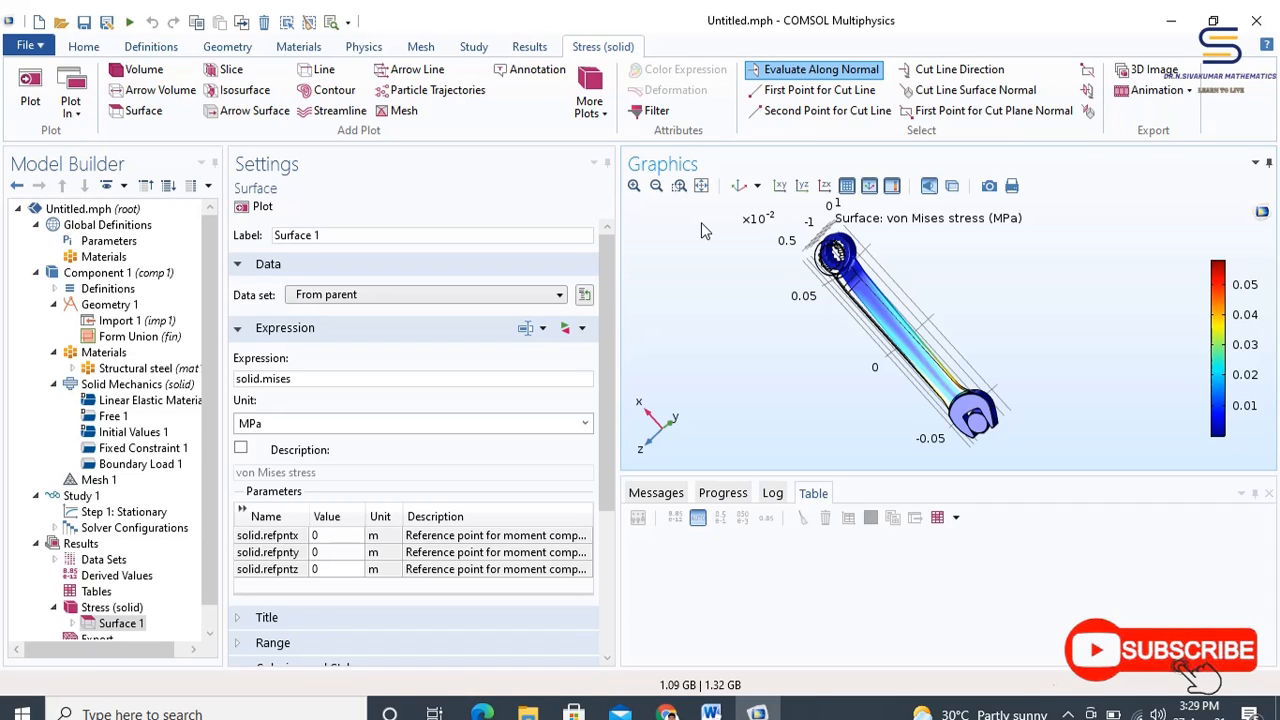
Duplicate the Stress (solid) plot group in the results
{"action": "scroll", "coordinate": [302, 425], "scroll_direction": "down", "scroll_amount": 3}
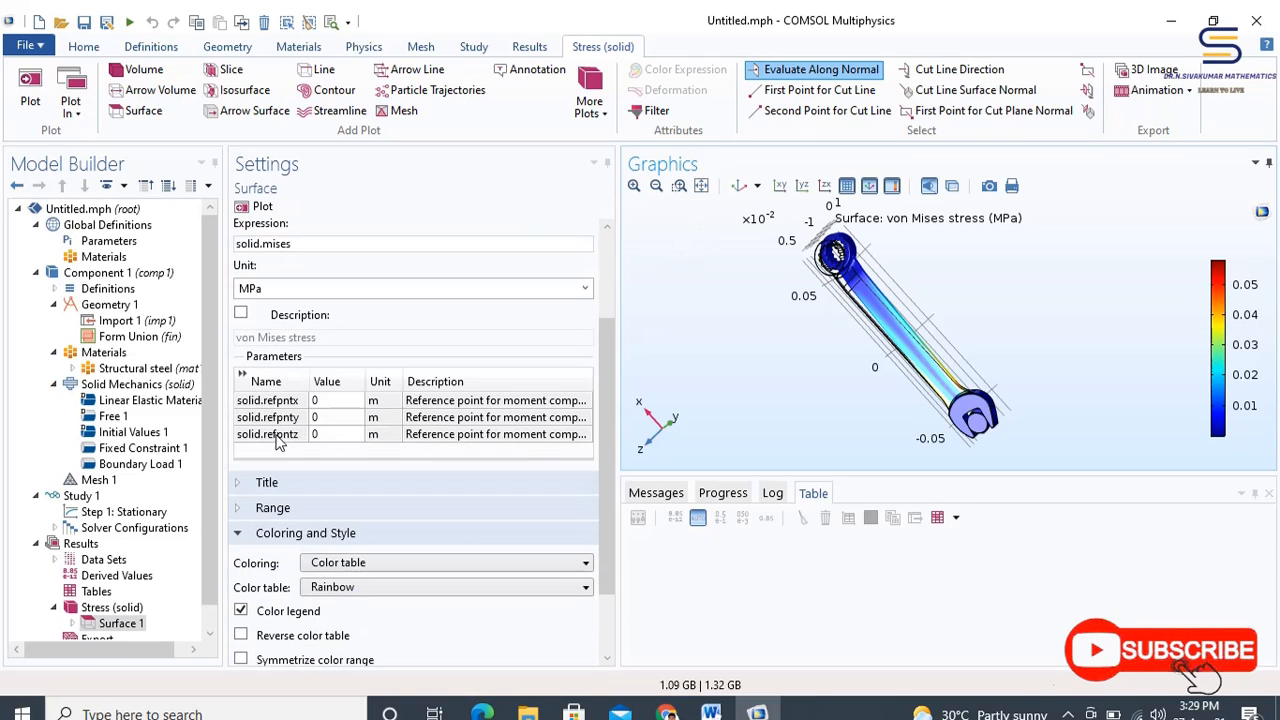
{"action": "scroll", "coordinate": [175, 530], "scroll_direction": "down", "scroll_amount": 1}
{"action": "left_click", "coordinate": [103, 585]}
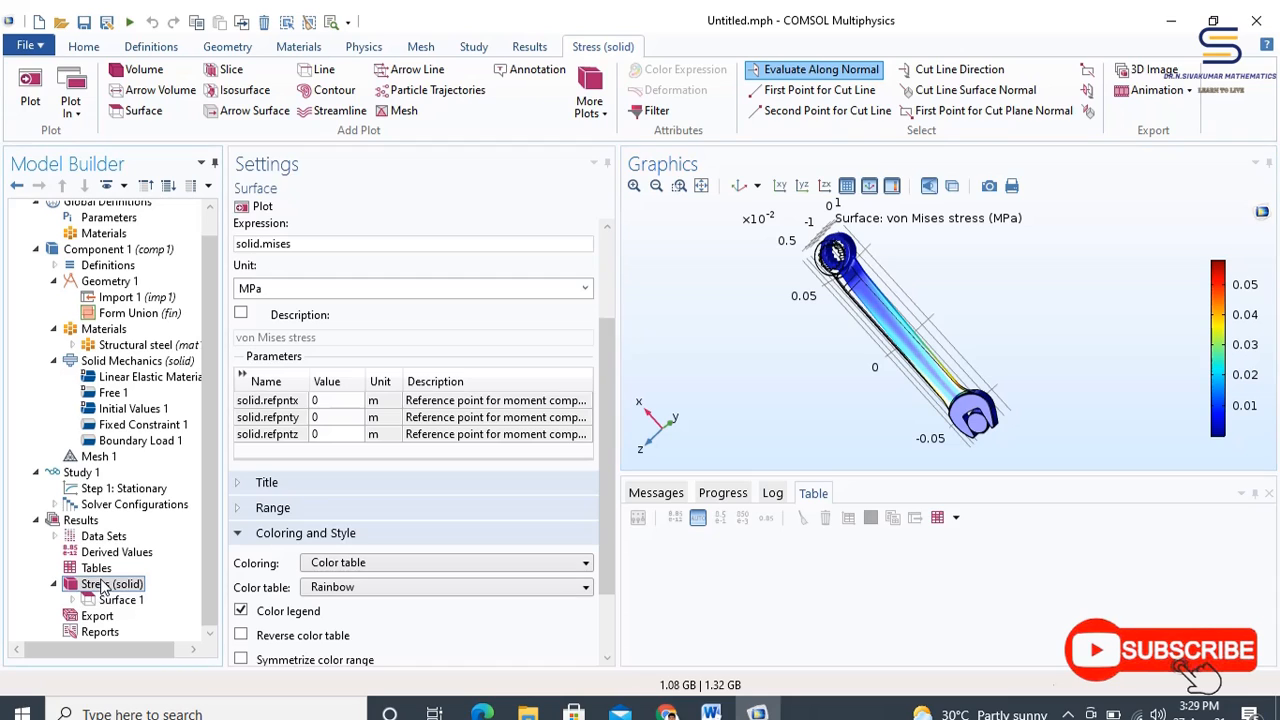
{"action": "right_click", "coordinate": [103, 587]}
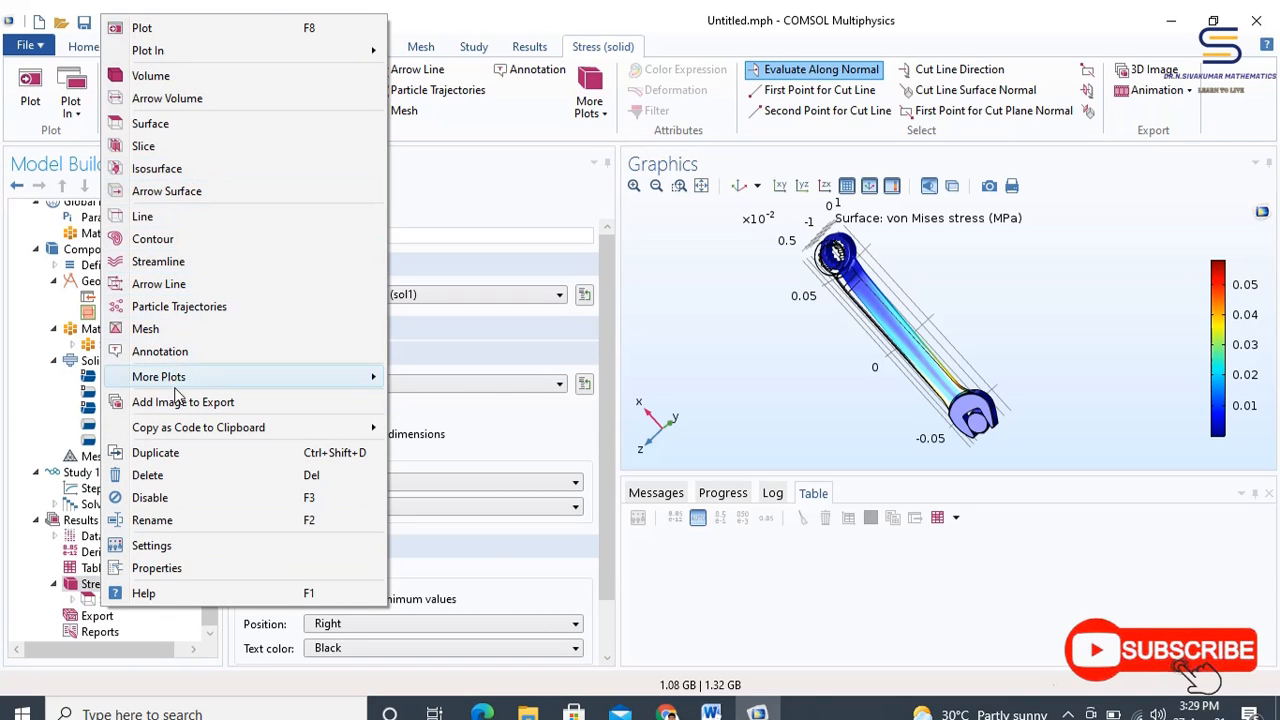
{"action": "left_click", "coordinate": [171, 455]}
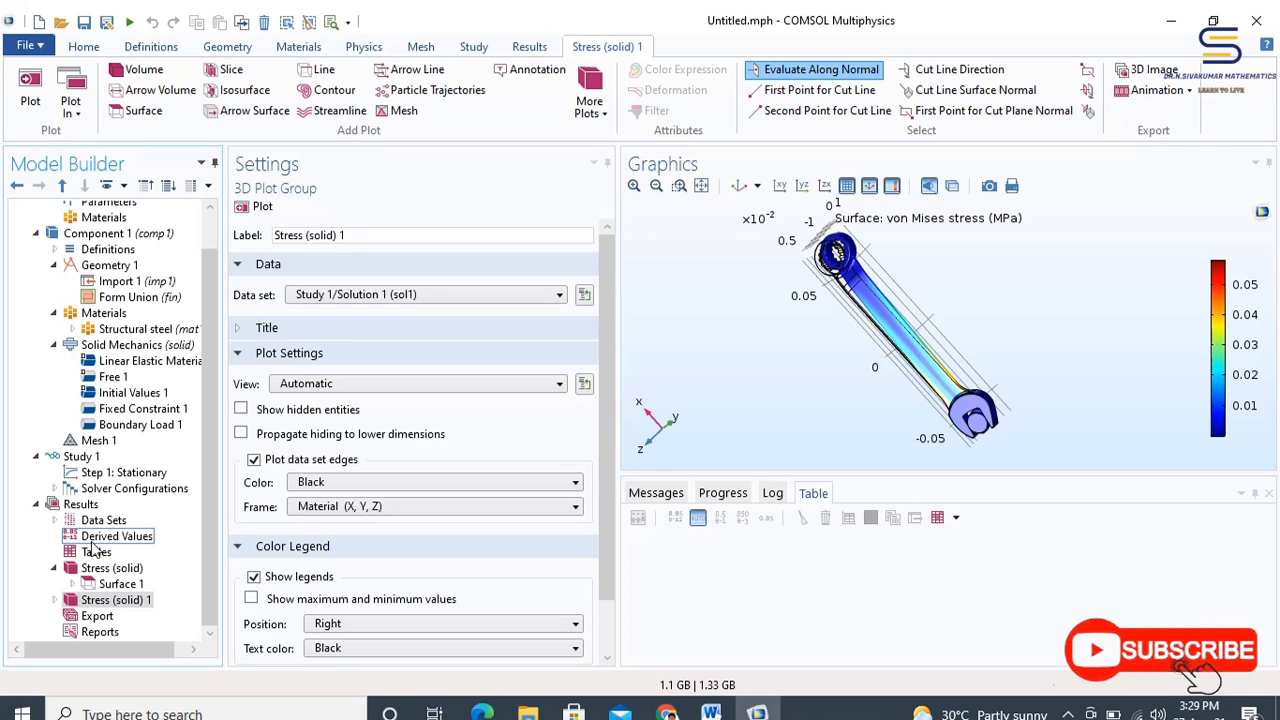
Add a new 3D plot group to the results and label it First Prinipal Strain
{"action": "left_click", "coordinate": [531, 50]}
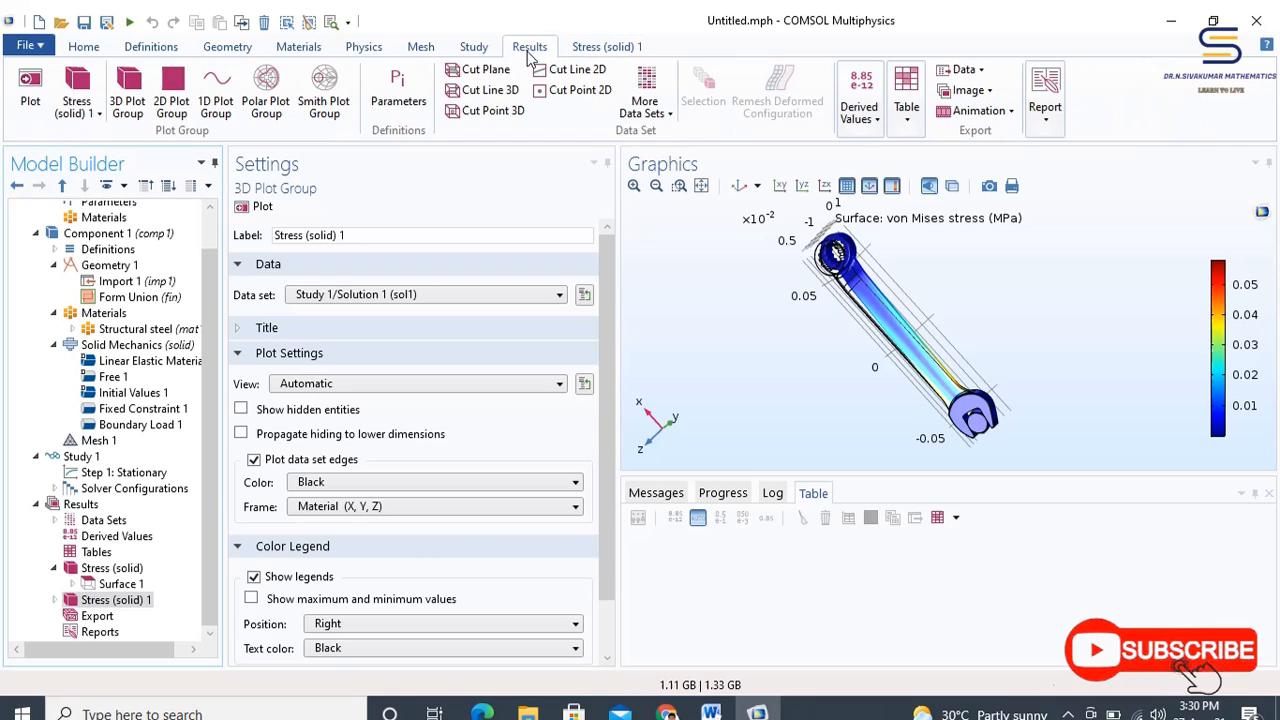
{"action": "left_click", "coordinate": [135, 92]}
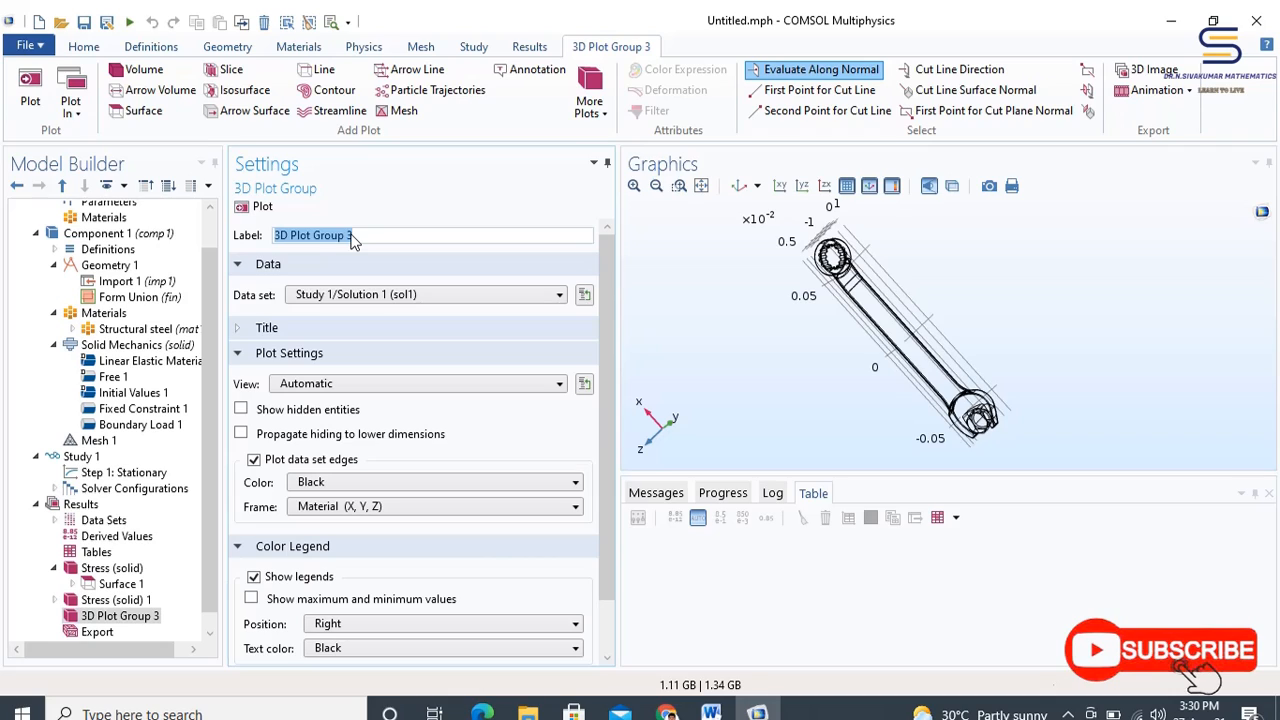
{"action": "type", "text": "Fir"}
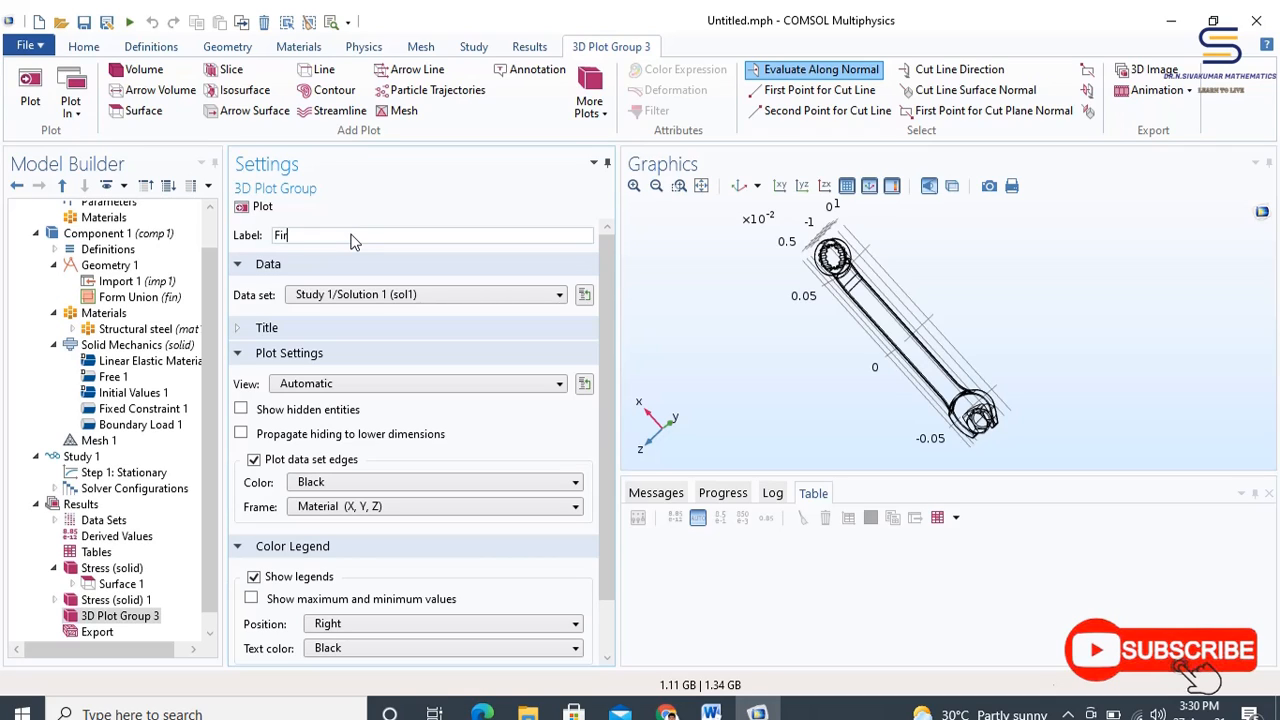
{"action": "type", "text": "st P"}
{"action": "type", "text": "rinip"}
{"action": "type", "text": "al S"}
{"action": "type", "text": "tre"}
{"action": "type", "text": "in"}
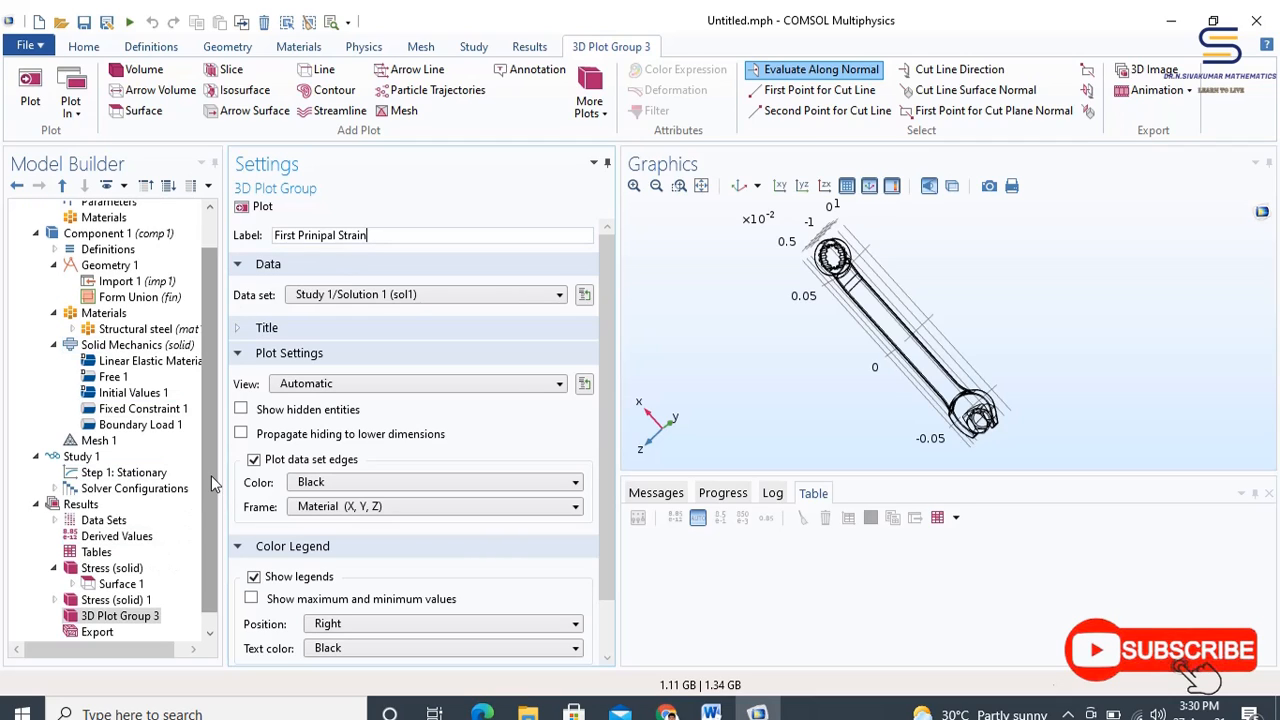
{"action": "scroll", "coordinate": [212, 558], "scroll_direction": "down", "scroll_amount": 1}
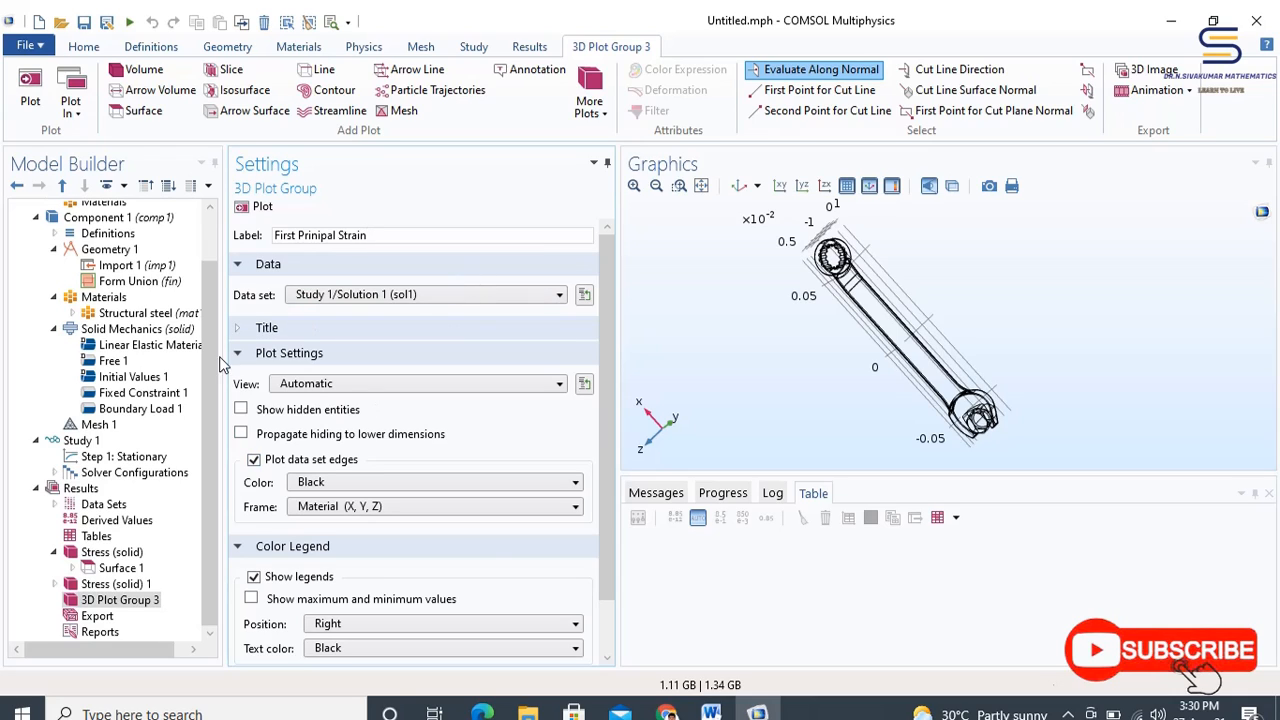
Add a surface plot to the First Prinipal Strain plot group
{"action": "left_click", "coordinate": [184, 548]}
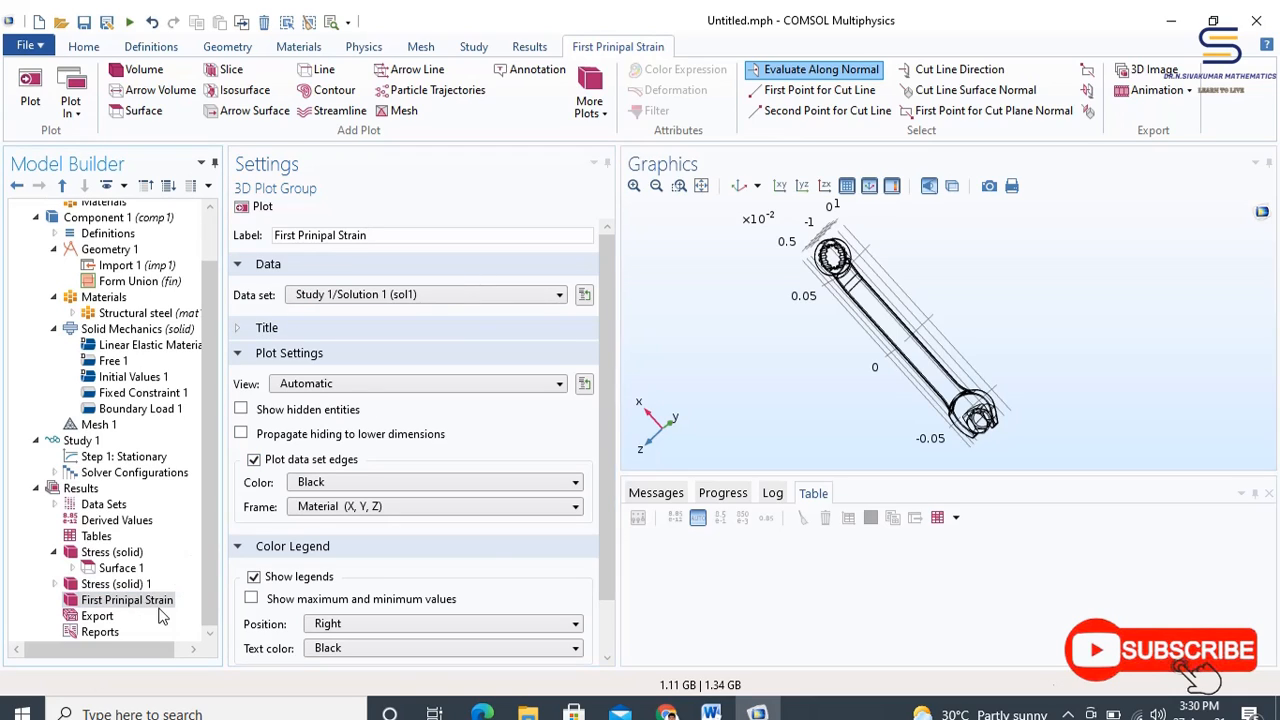
{"action": "right_click", "coordinate": [120, 611]}
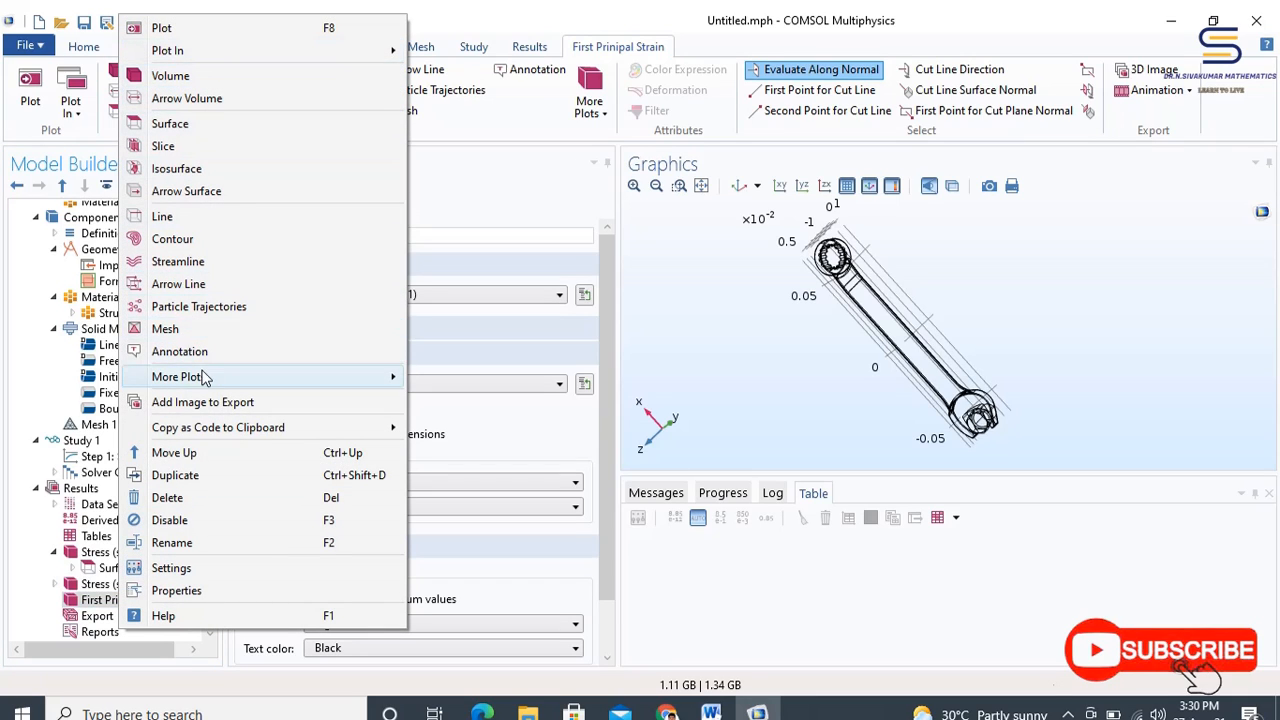
{"action": "left_click", "coordinate": [163, 127]}
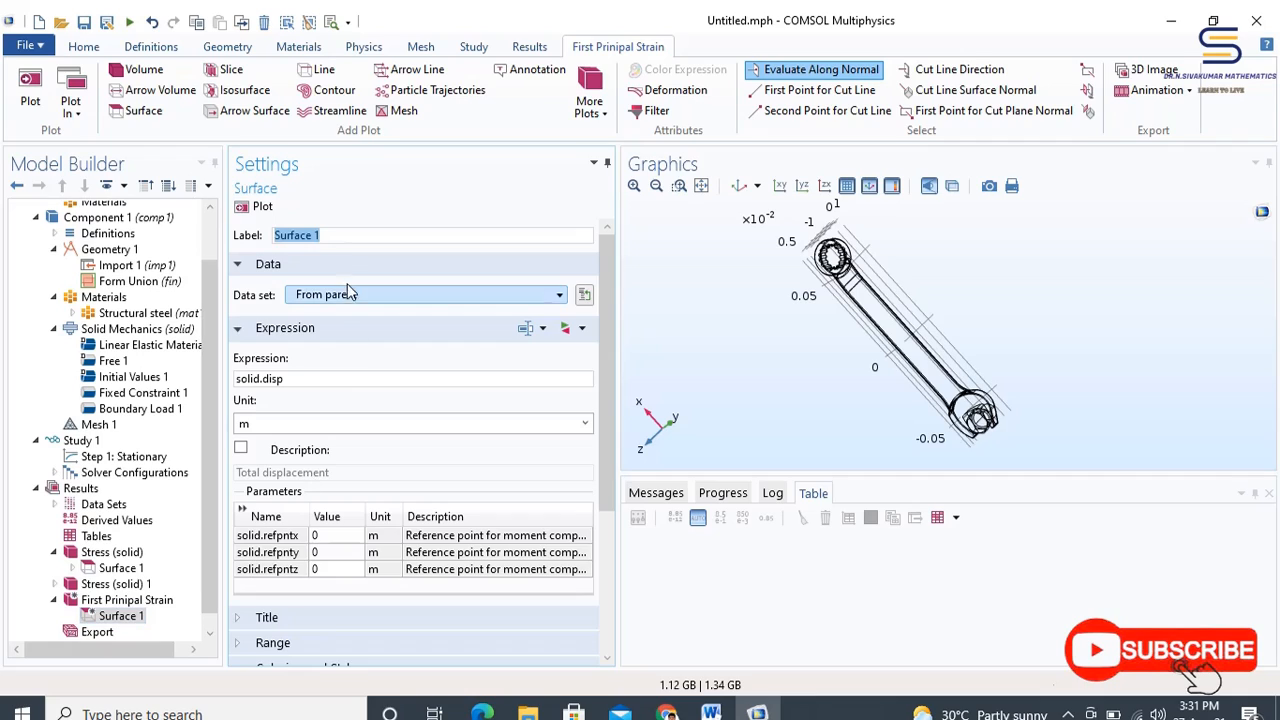
{"action": "left_click", "coordinate": [357, 350]}
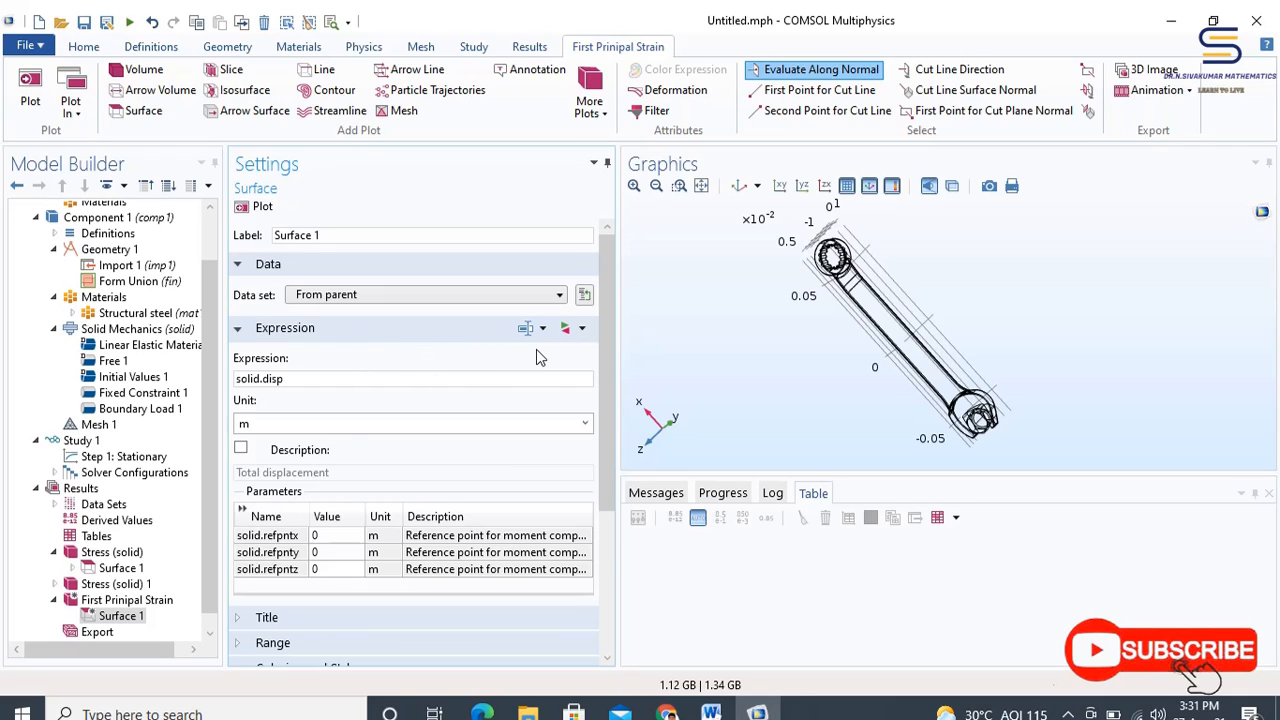
Replace the new surface plot's expression with the Solid Mechanics first principal strain, solid.ep1
{"action": "left_click", "coordinate": [567, 330]}
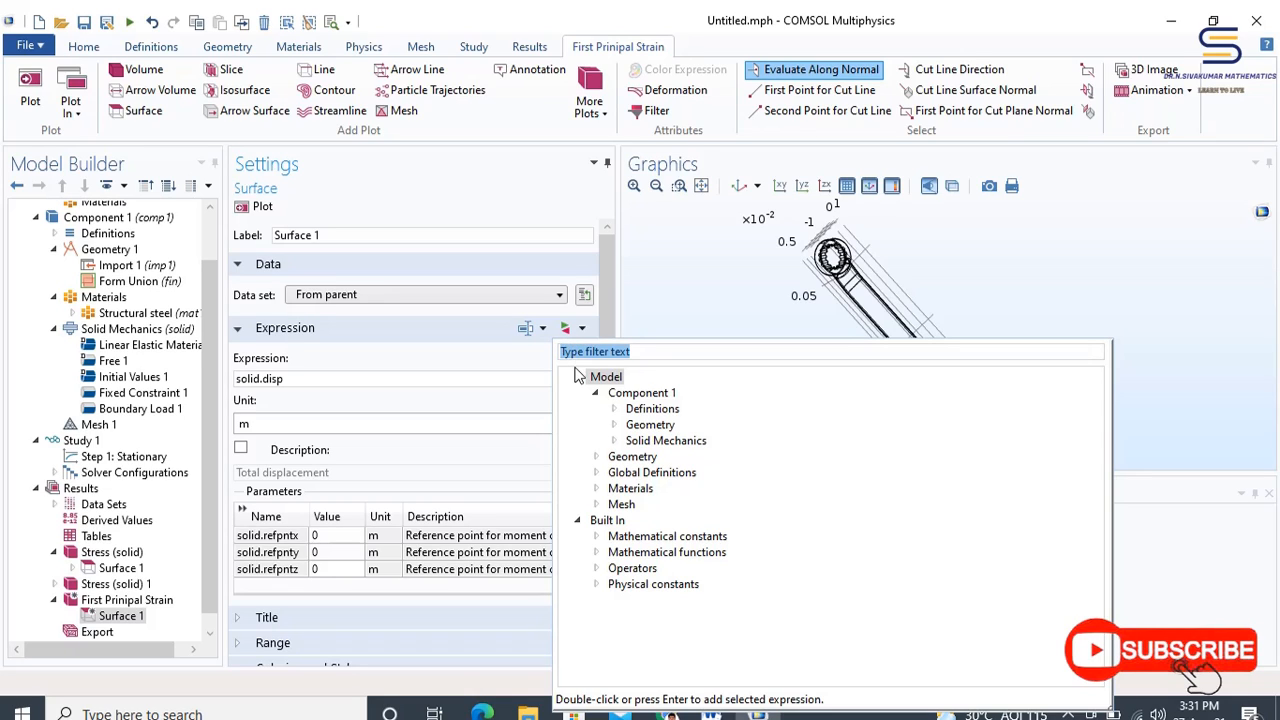
{"action": "left_click", "coordinate": [616, 441]}
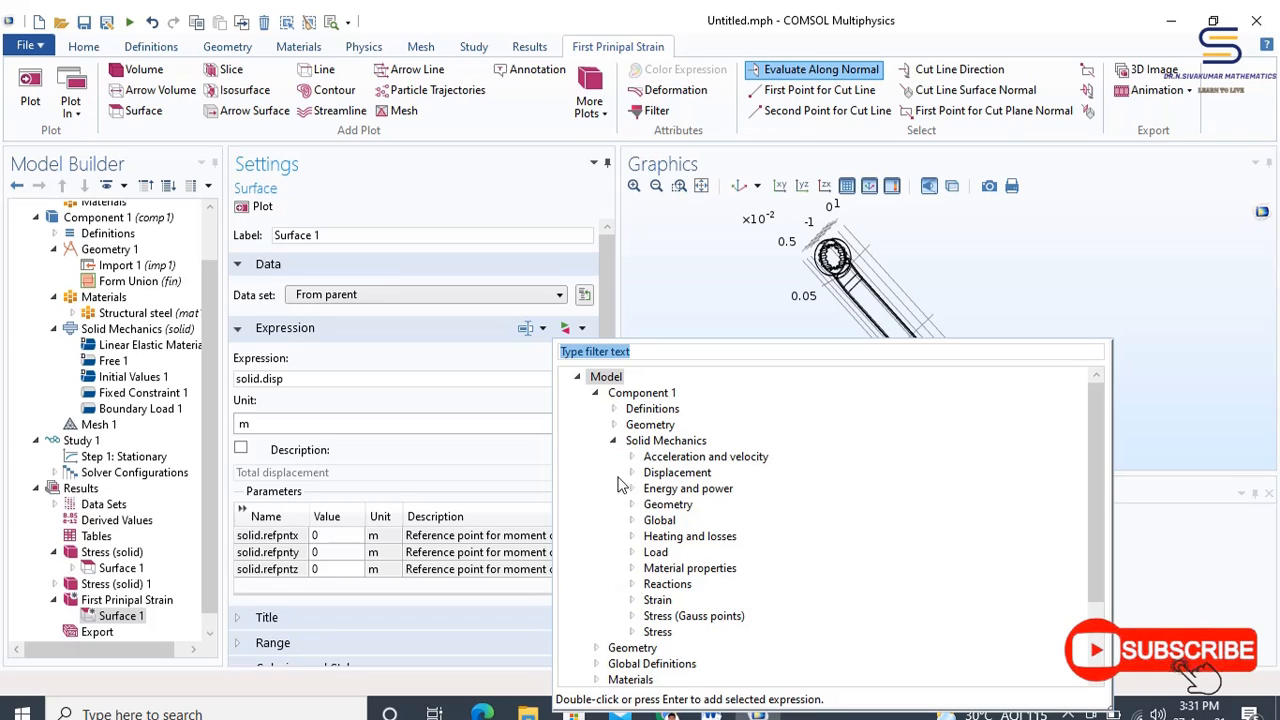
{"action": "left_click", "coordinate": [632, 600]}
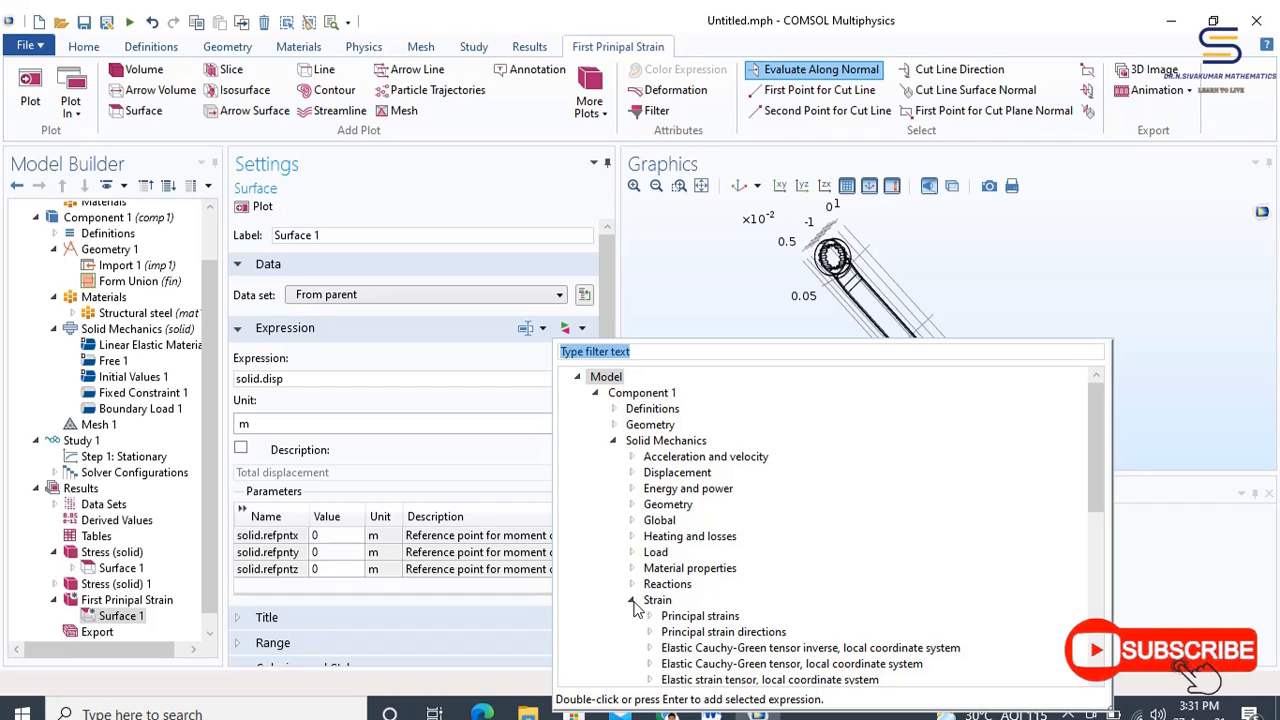
{"action": "scroll", "coordinate": [636, 608], "scroll_direction": "down", "scroll_amount": 2}
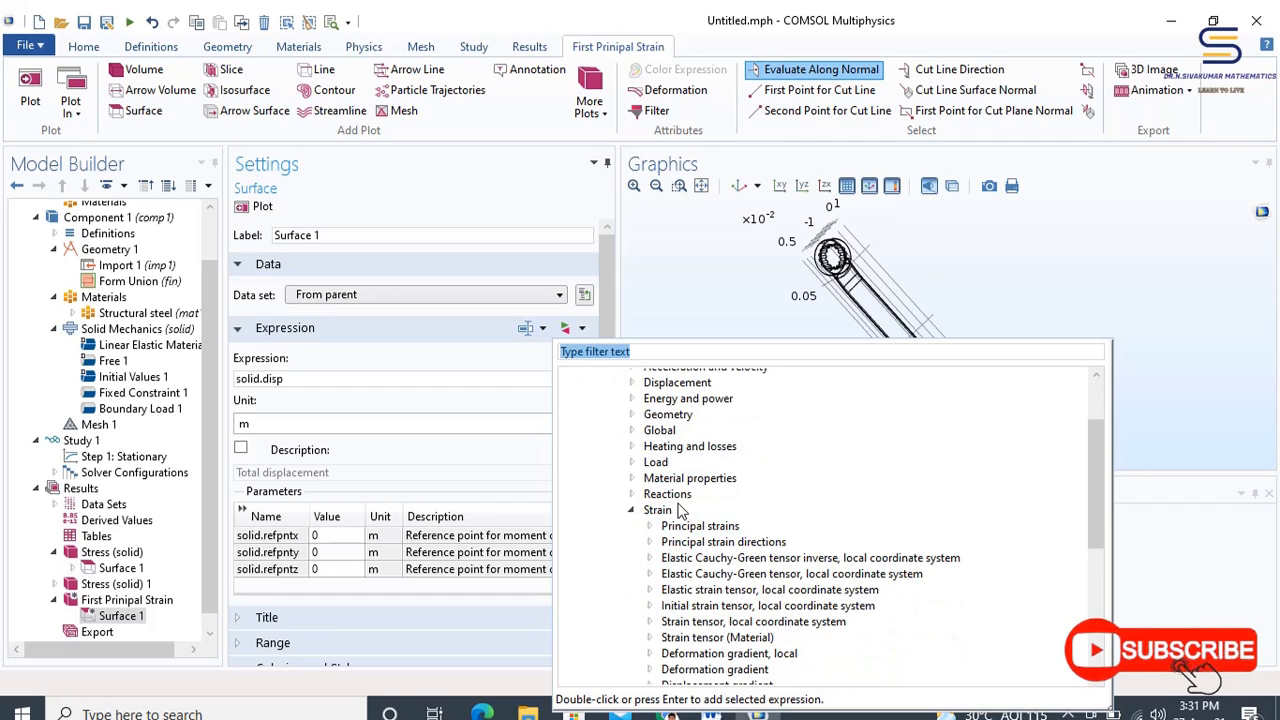
{"action": "left_click", "coordinate": [650, 526]}
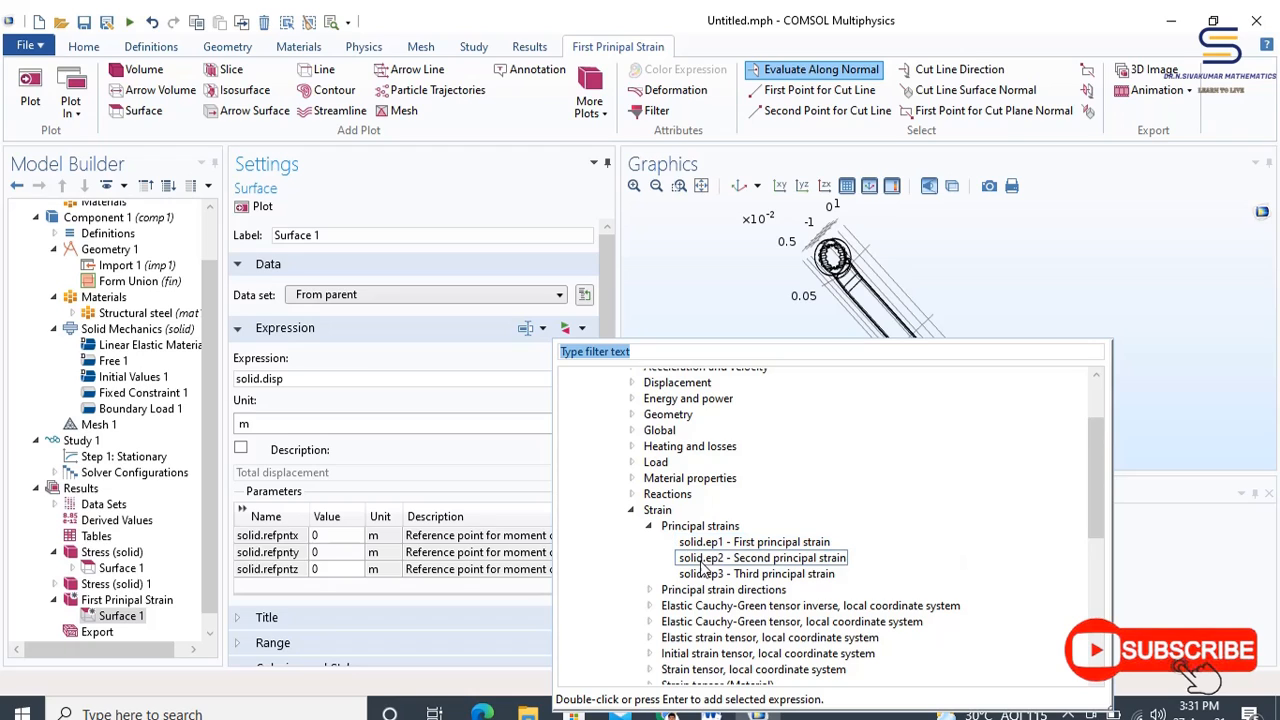
{"action": "left_click", "coordinate": [697, 543]}
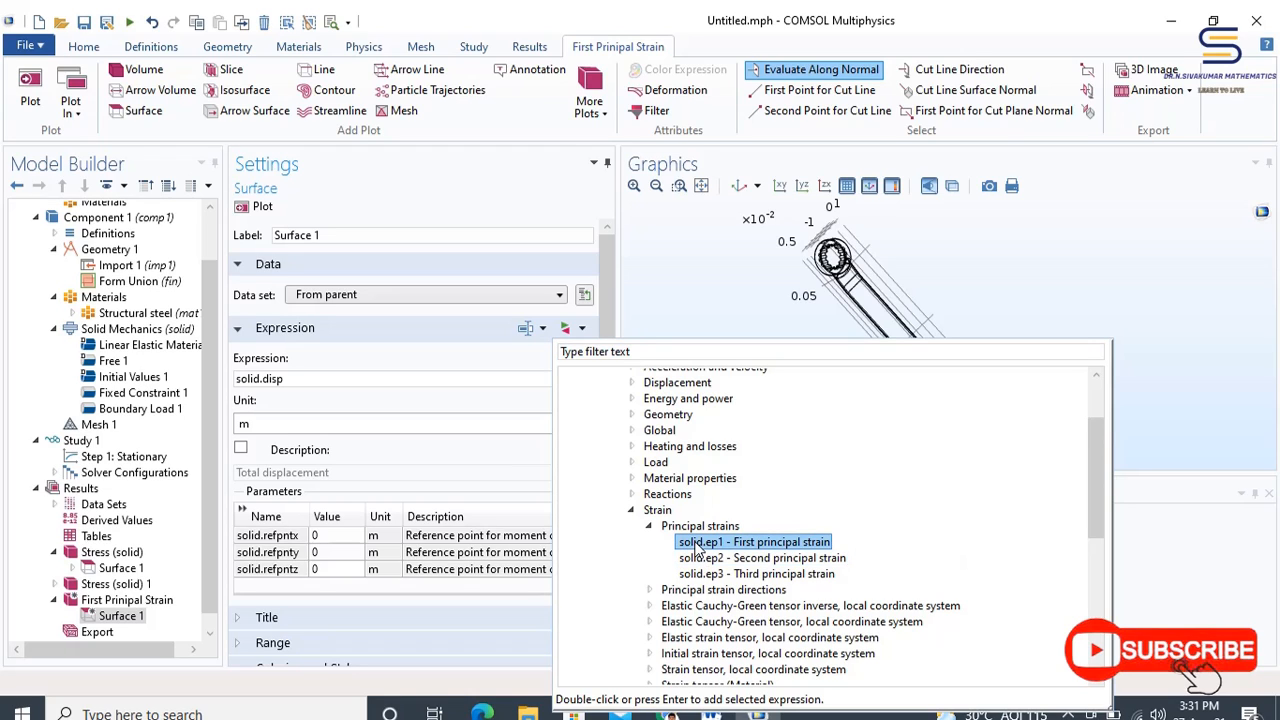
{"action": "double_click", "coordinate": [697, 543]}
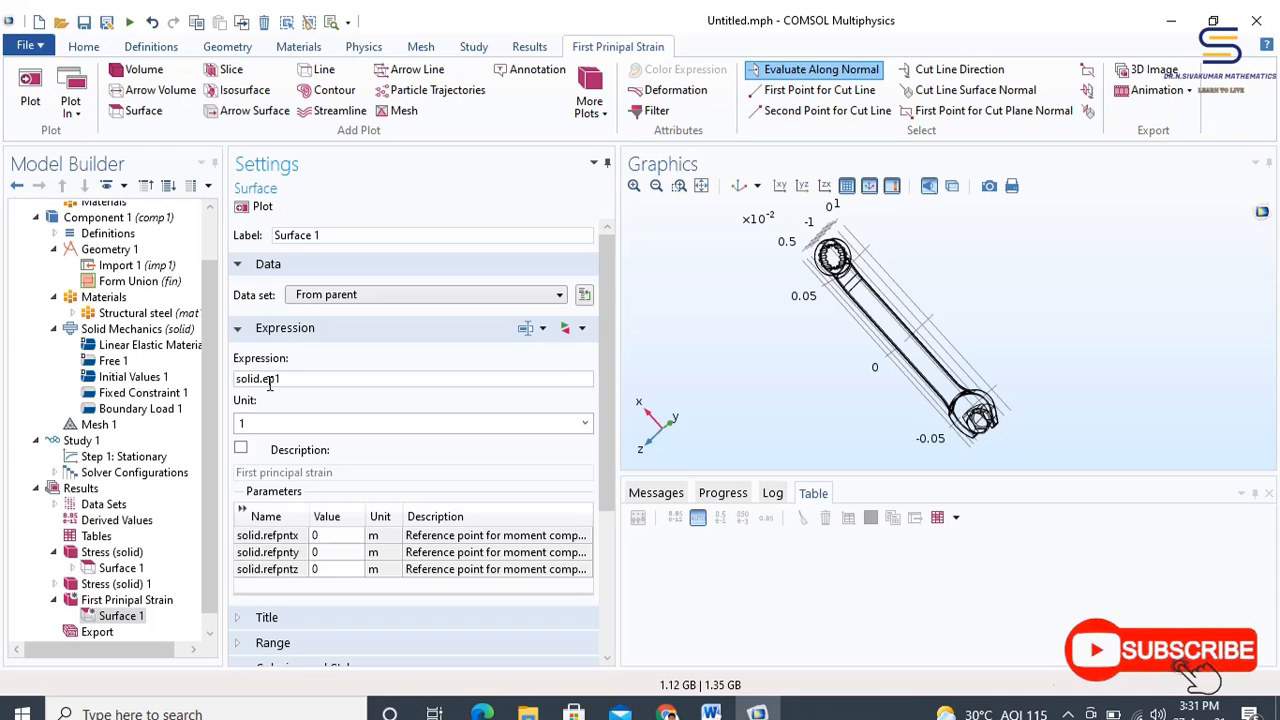
Plot the first principal strain surface and inspect the wrench from different angles
{"action": "left_click", "coordinate": [263, 207]}
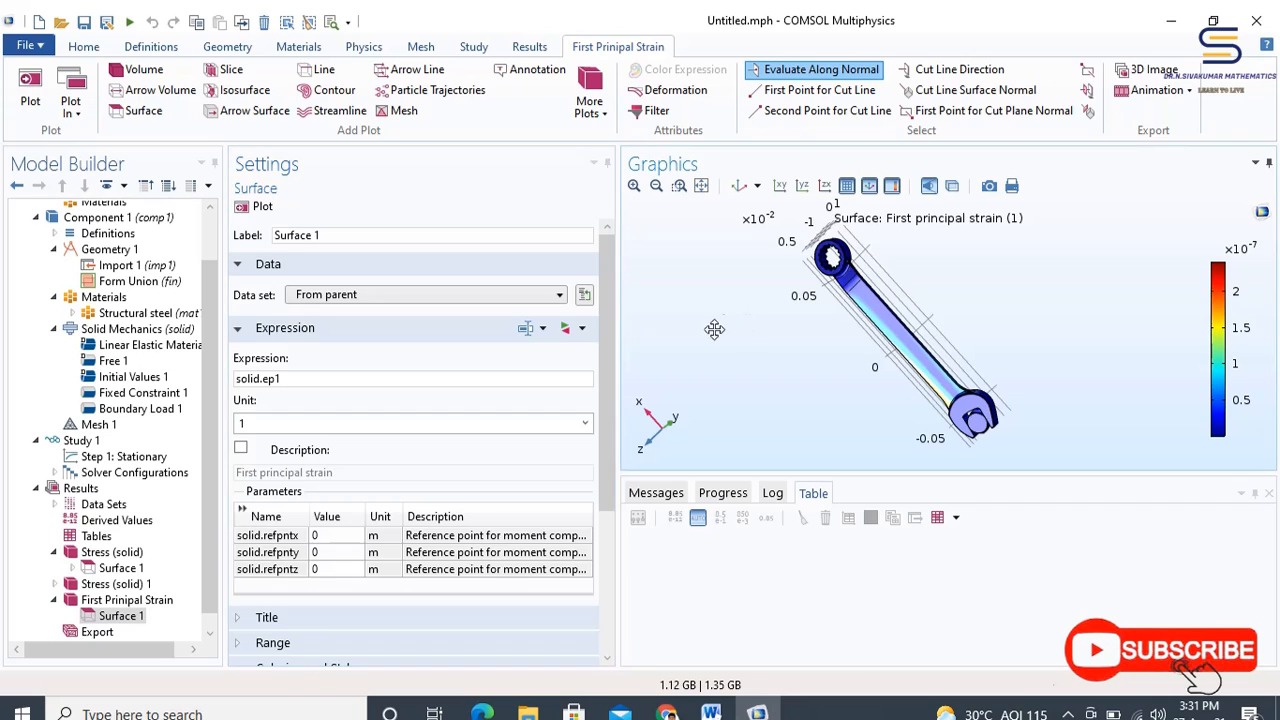
{"action": "left_click_drag", "start_coordinate": [712, 330], "coordinate": [645, 397]}
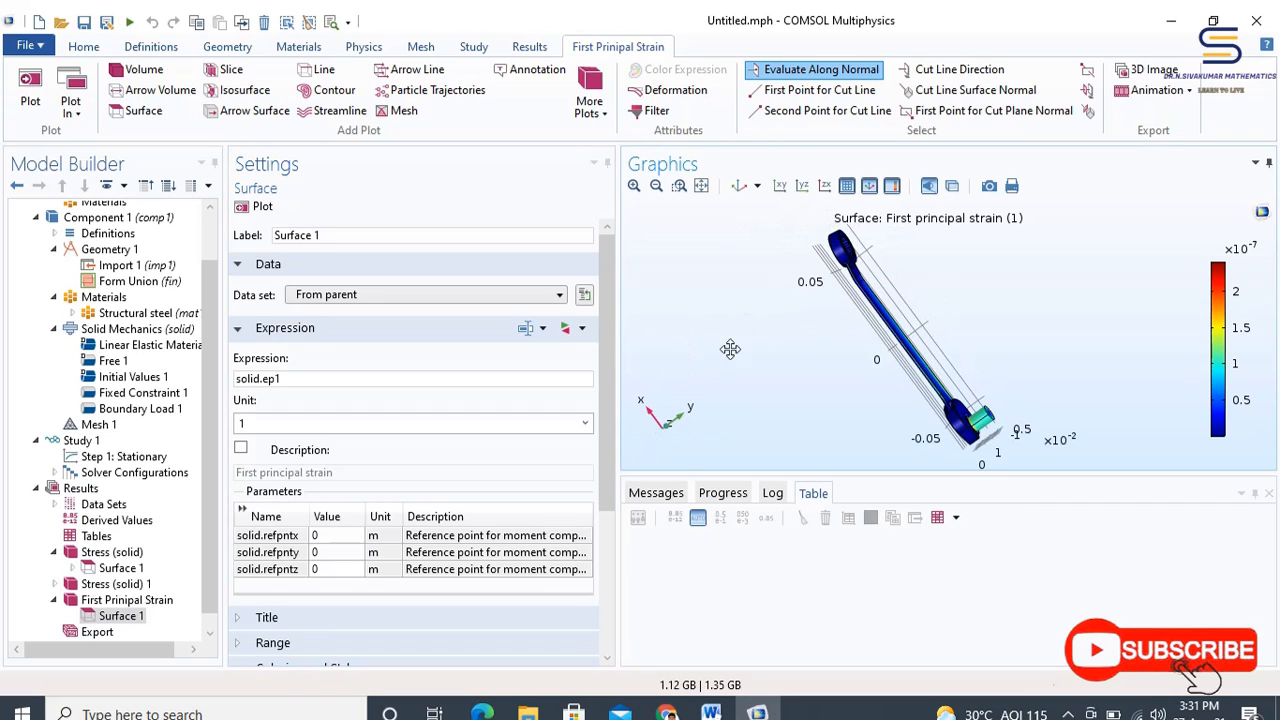
{"action": "left_click_drag", "start_coordinate": [730, 349], "coordinate": [766, 380]}
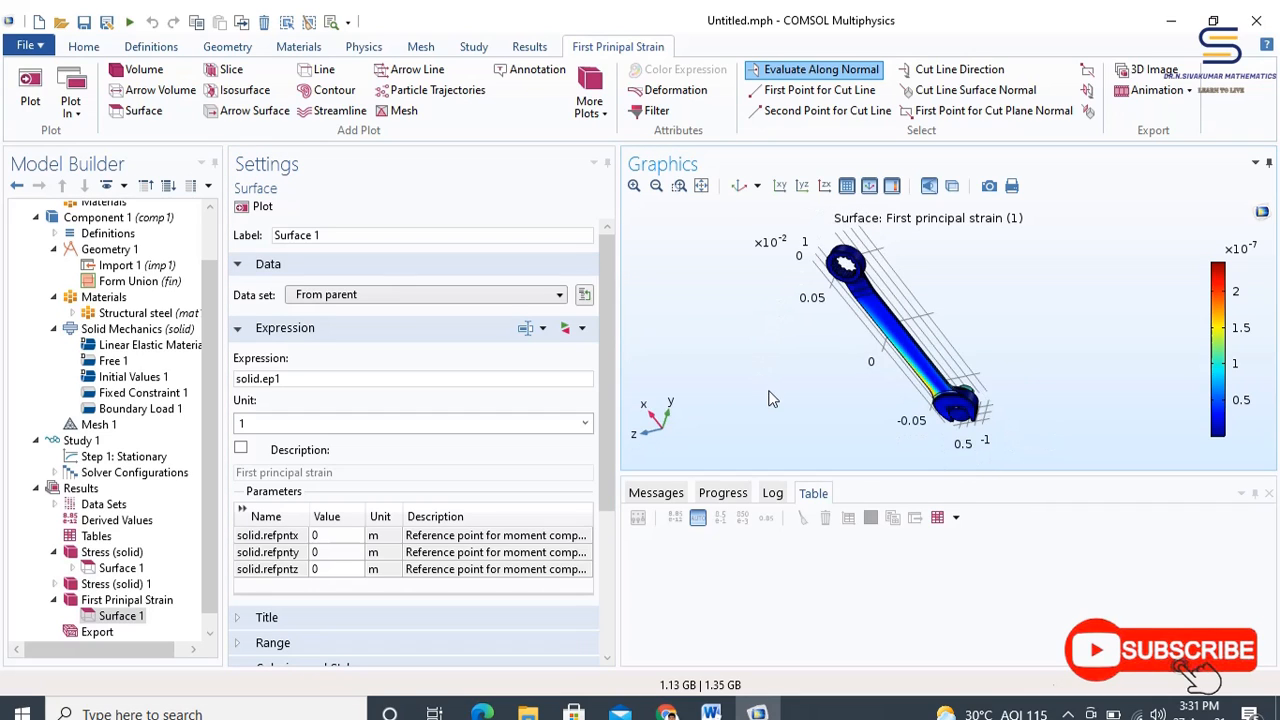